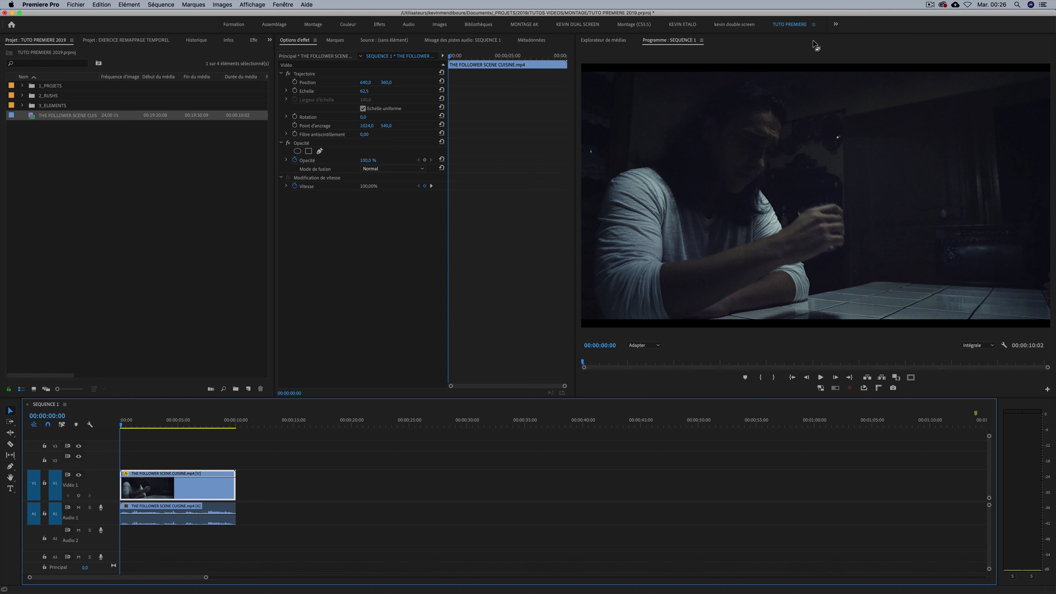
Zoom the timeline in on the dialogue clip and preview the first five seconds
key("=")
key("=")
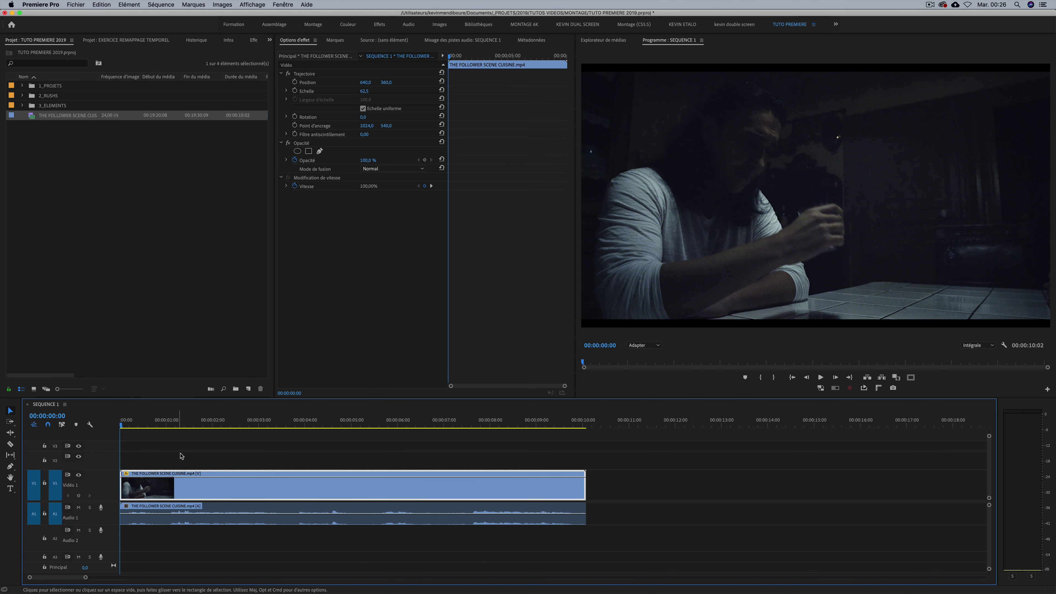
left_click(182, 455)
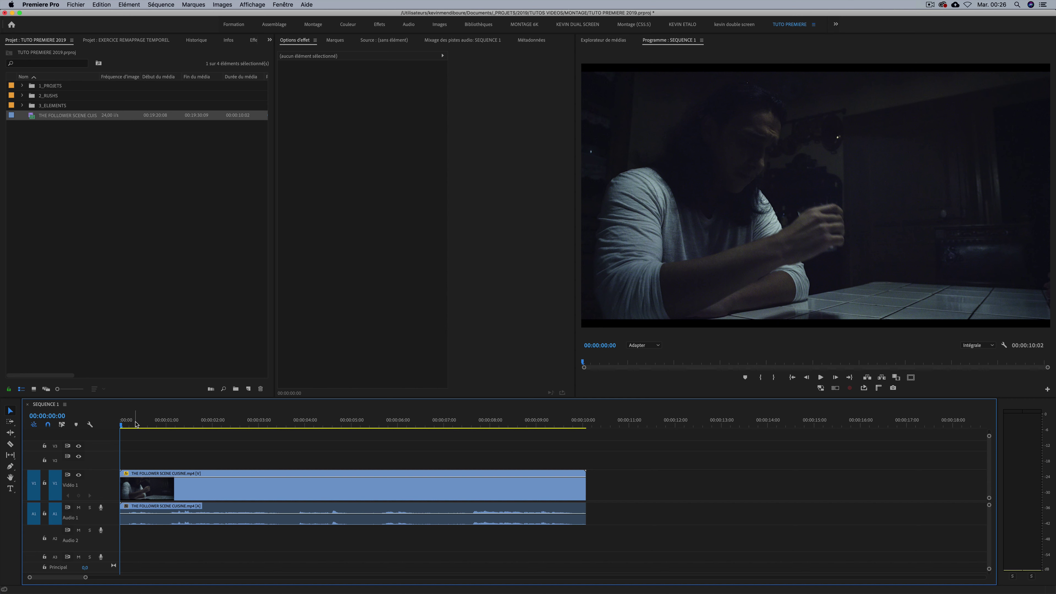
key("d")
key("space")
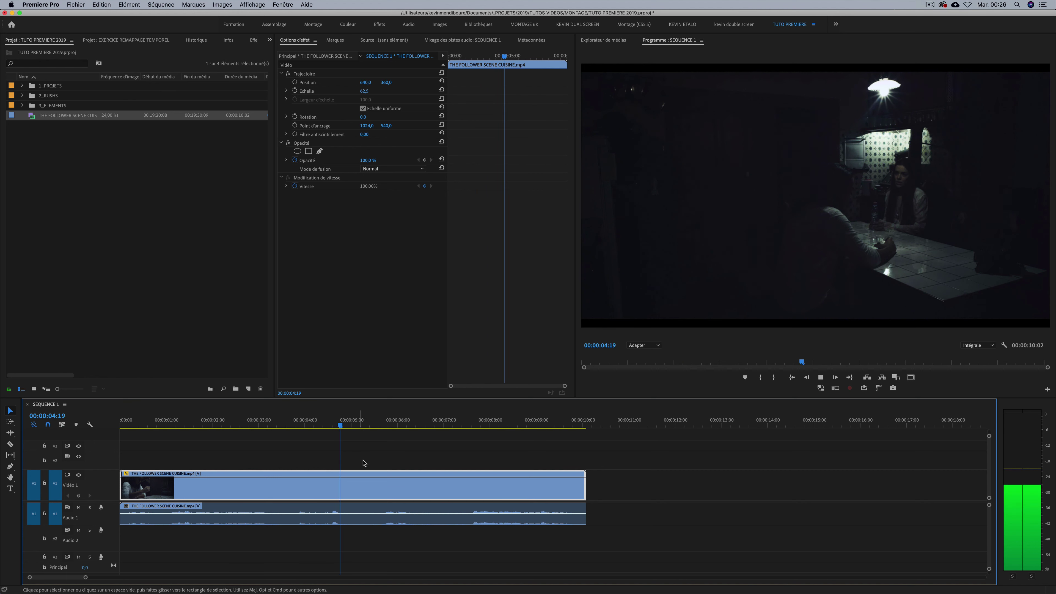
key("space")
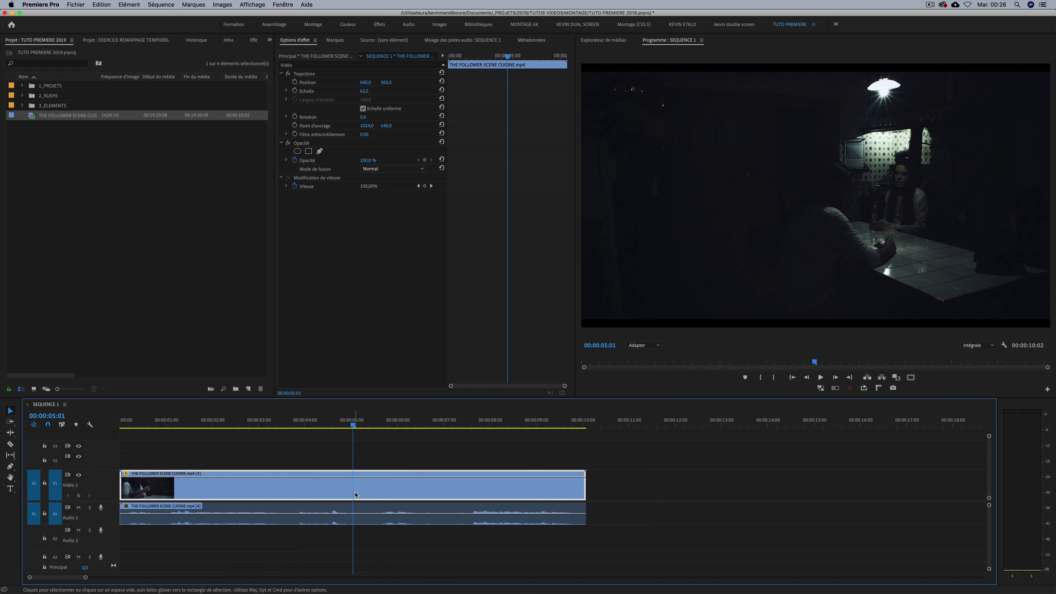
Boost the A1 dialogue clip's audio gain by 12 dB via Gain audio
left_click(364, 511)
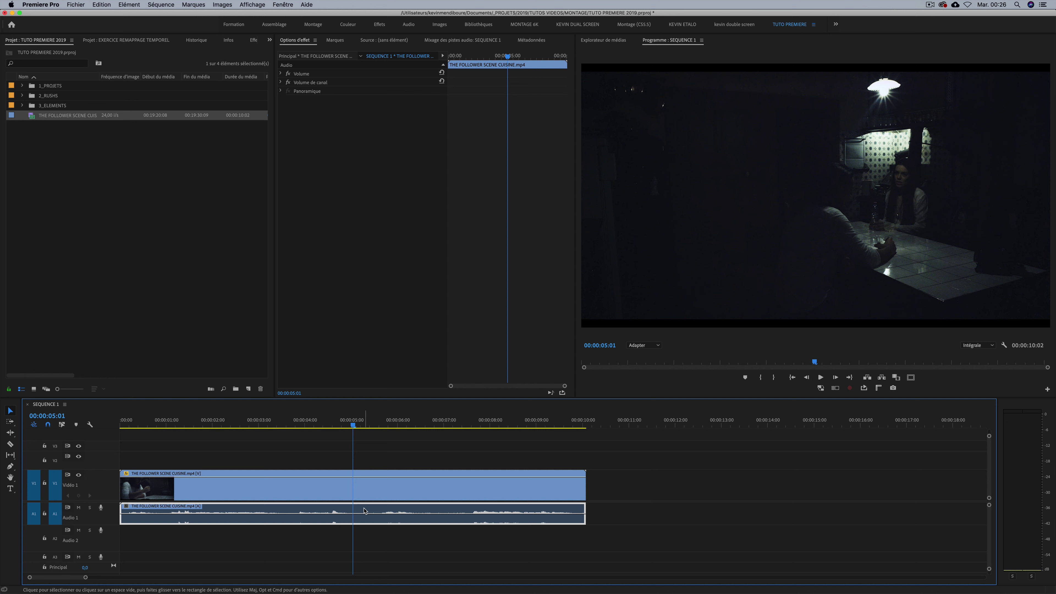
key("g")
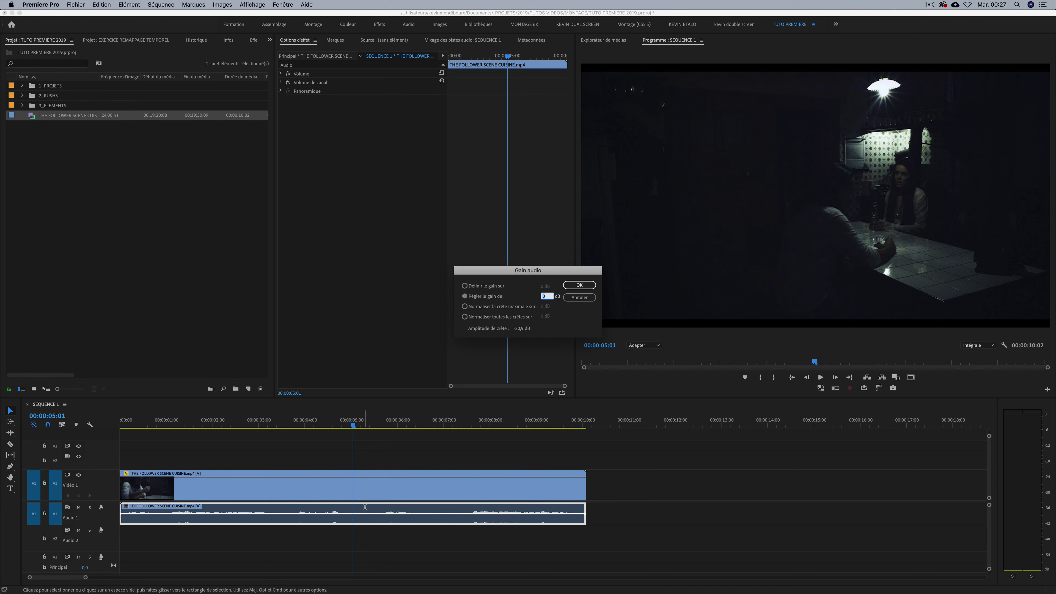
left_click(579, 297)
right_click(386, 513)
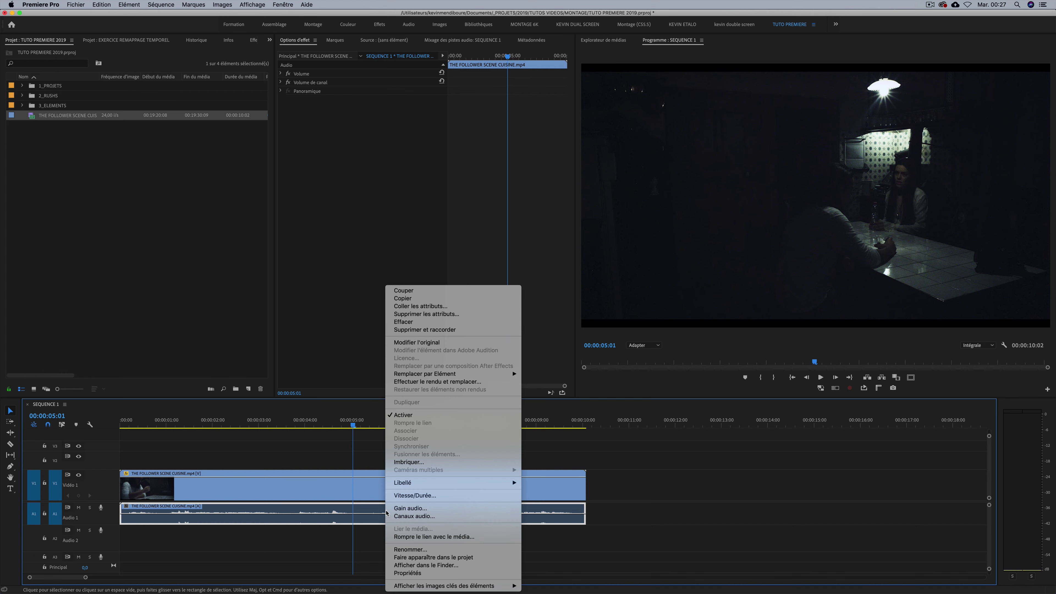
left_click(409, 508)
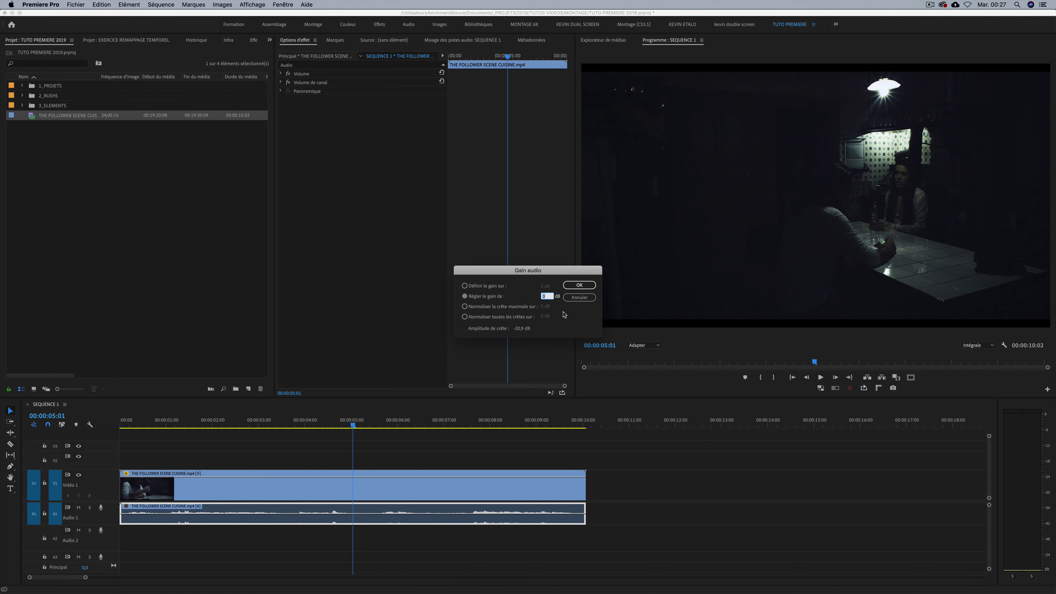
key("Return")
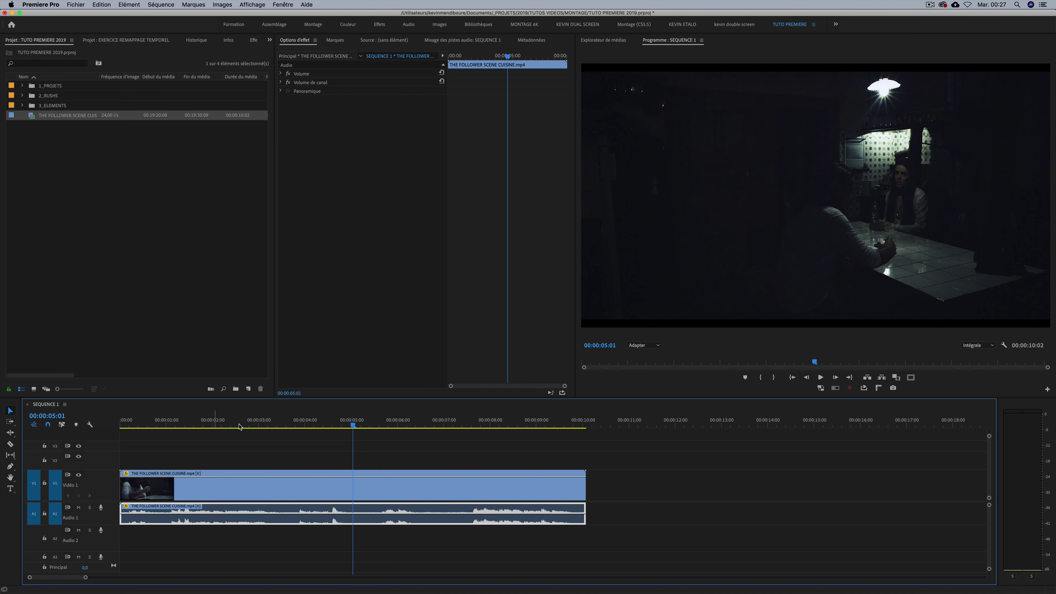
Play the boosted clip from the start of the sequence to audition it
key("Home")
key("space")
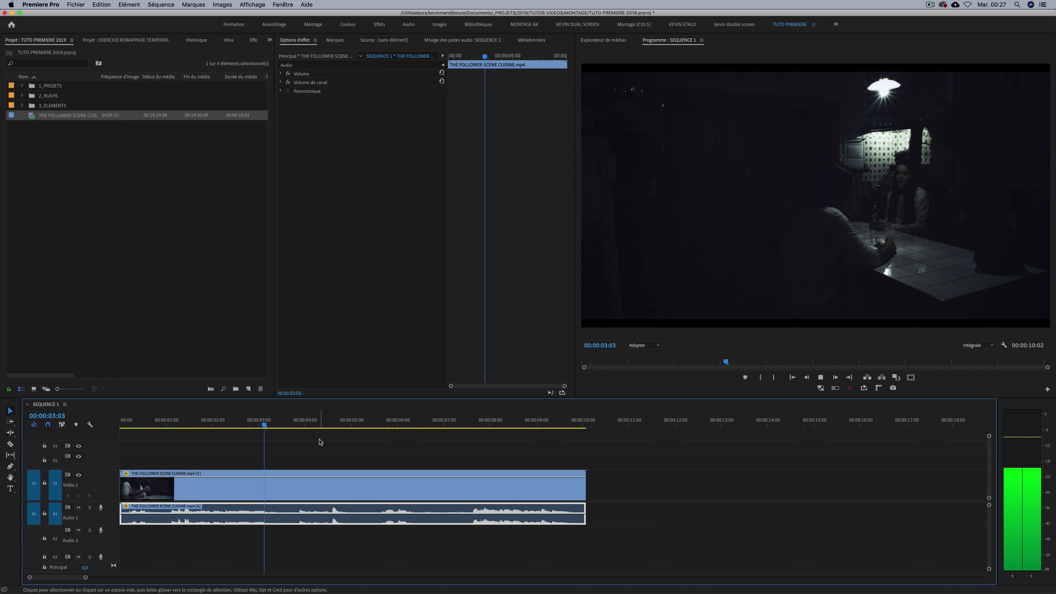
key("space")
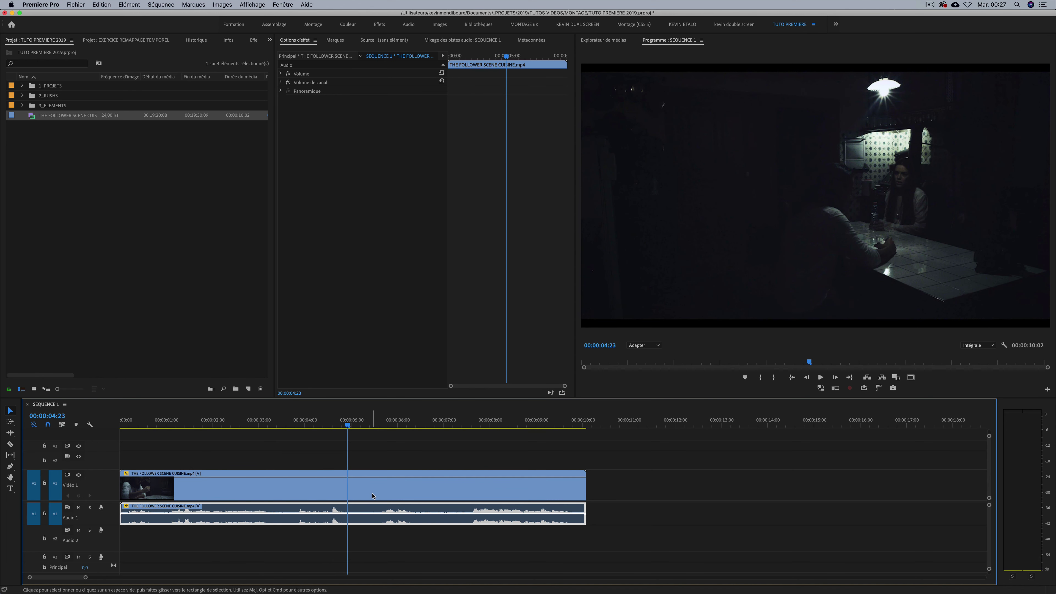
Add another 6 dB of gain to the A1 clip and replay from about four seconds
right_click(395, 515)
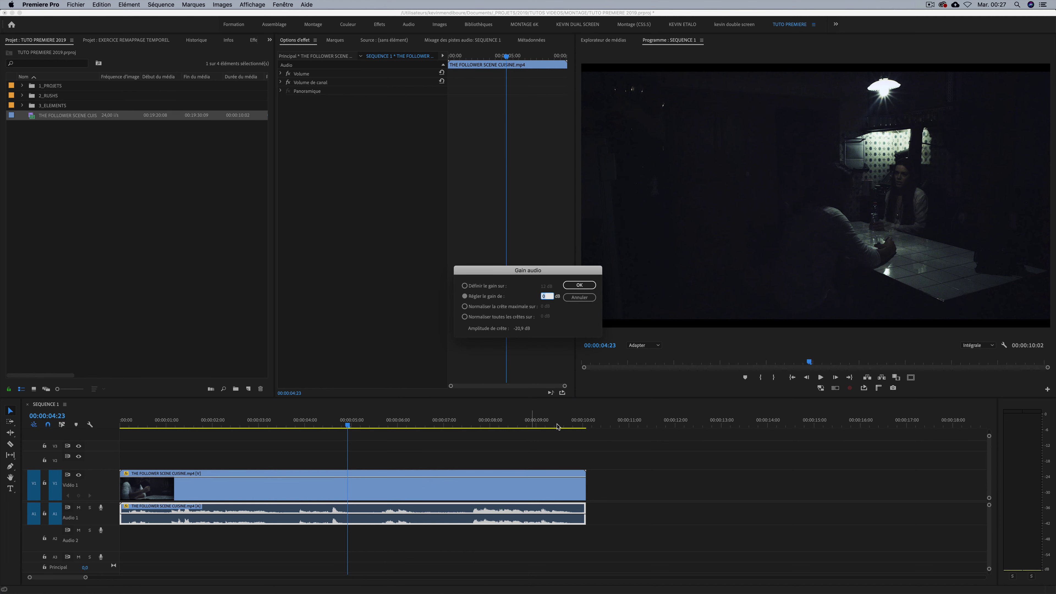
key("Return")
left_click(326, 420)
key("space")
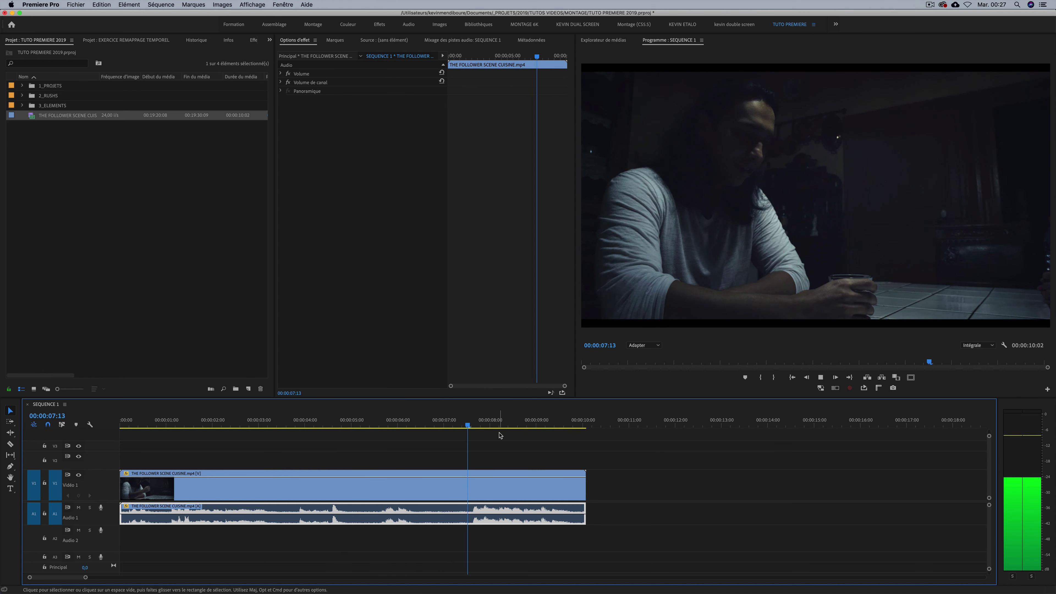
key("space")
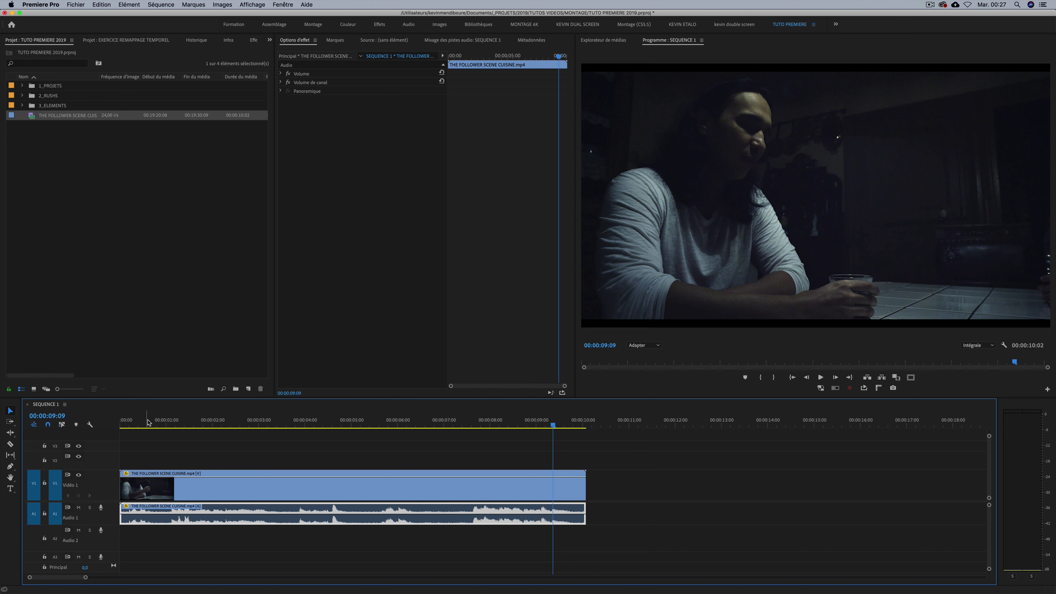
left_click_drag(146, 422, 107, 423)
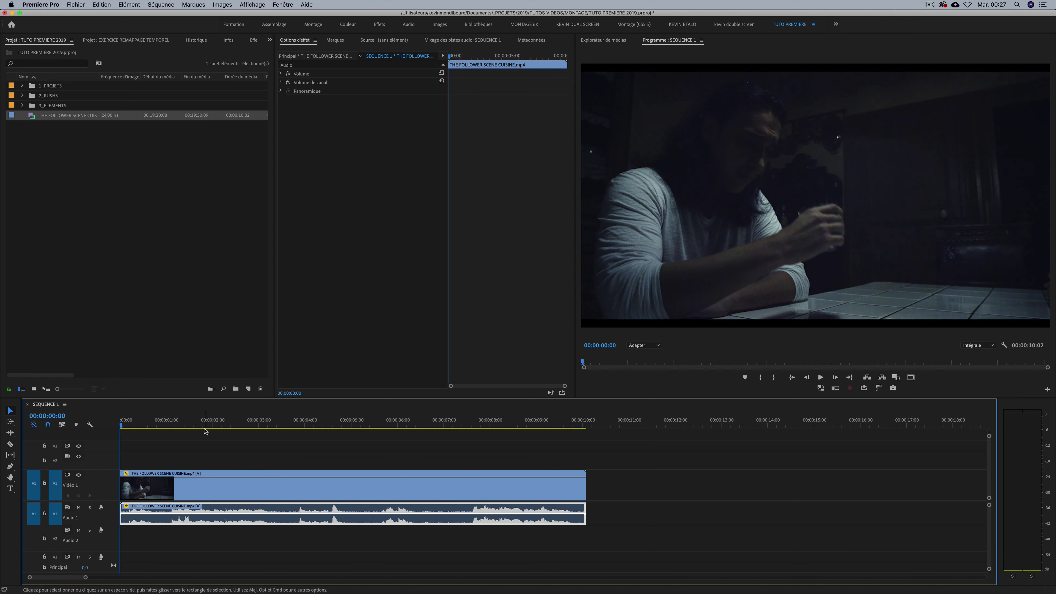
key("space")
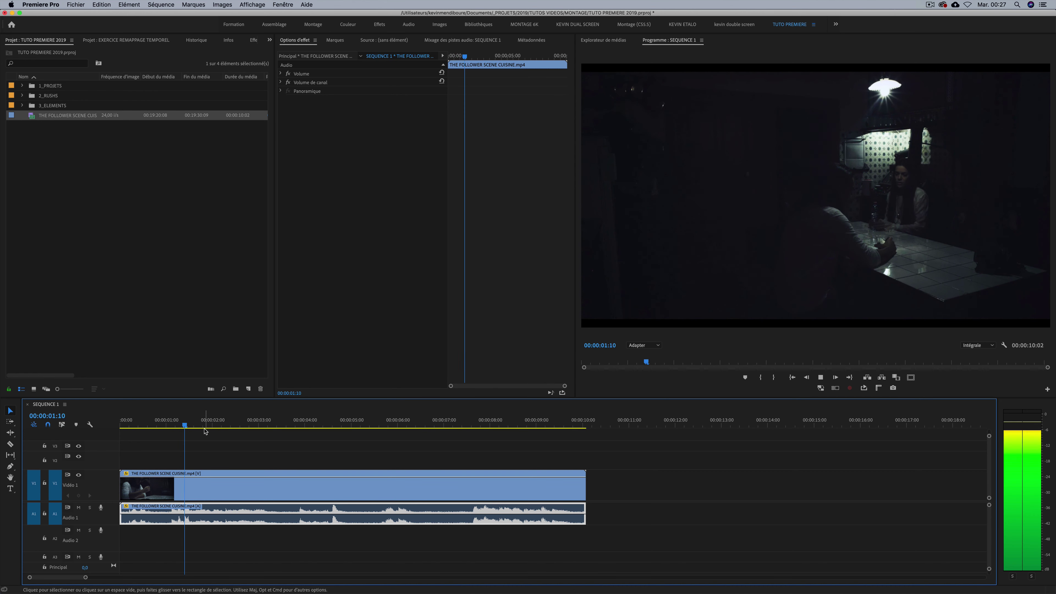
key("space")
left_click(236, 459)
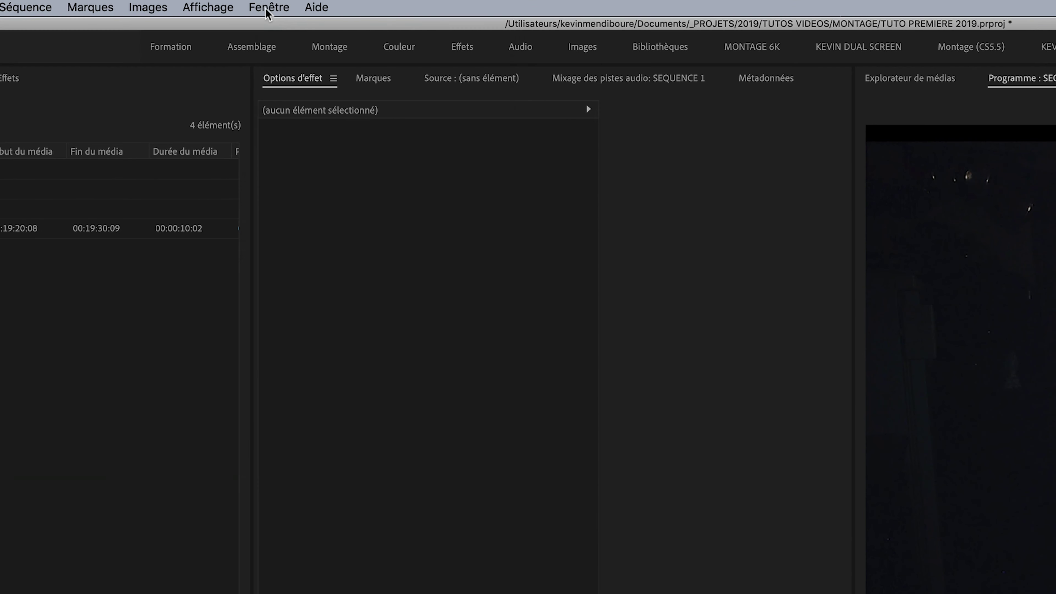
Switch to the Audio workspace and select THE FOLLOWER SCENE CUISINE.mp4 clip on A1
left_click(283, 4)
mouse_move(287, 17)
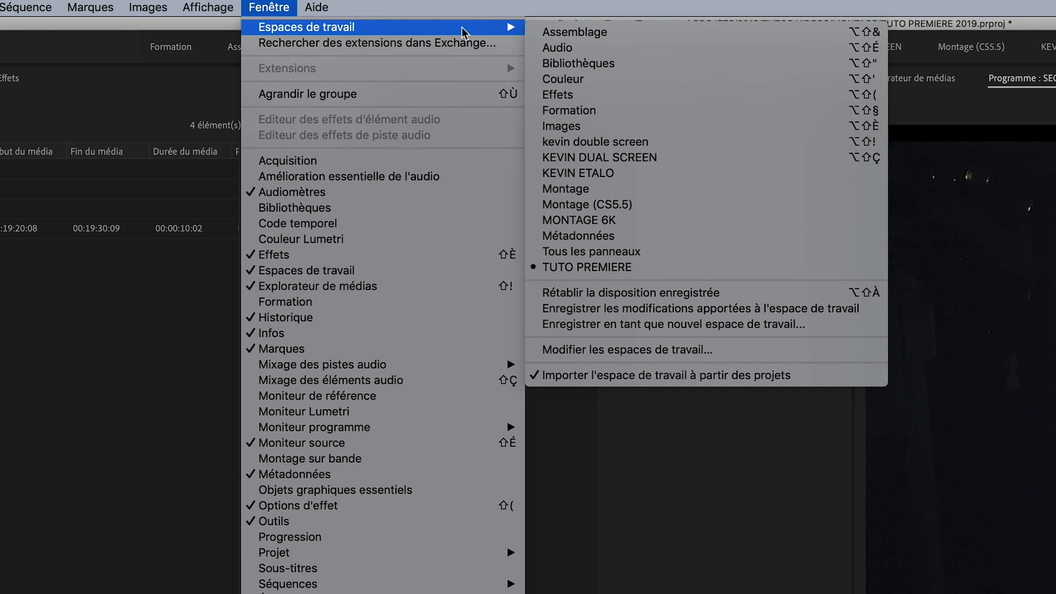
left_click(278, 201)
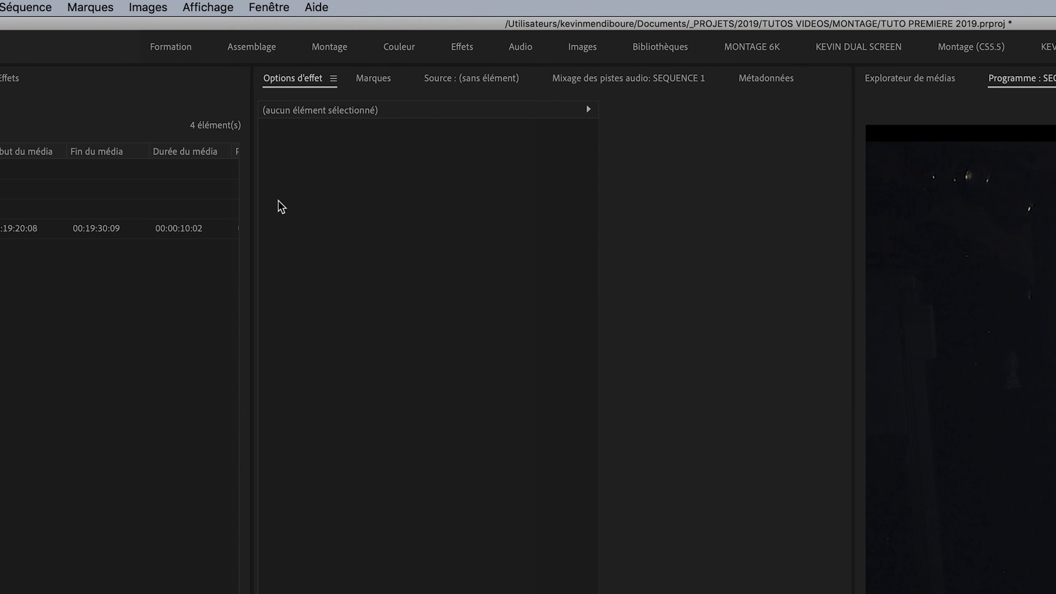
left_click(516, 50)
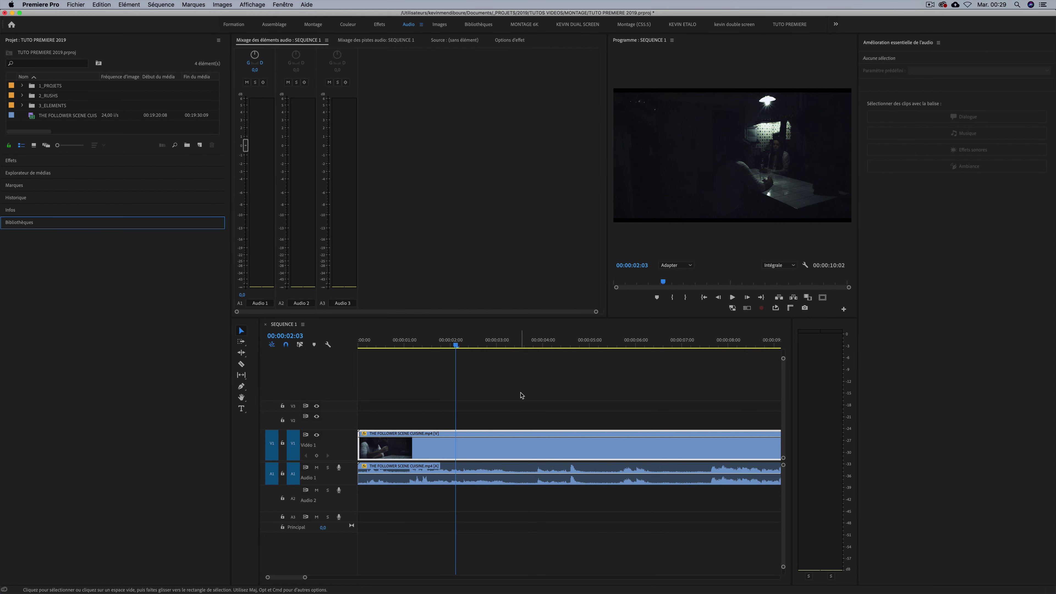
left_click(526, 395)
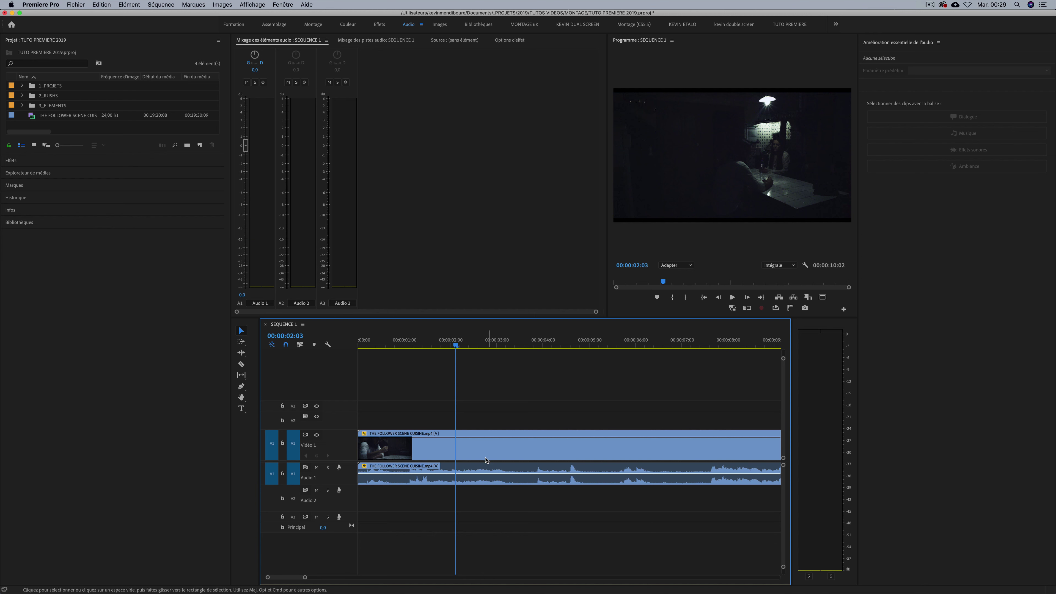
left_click(478, 471)
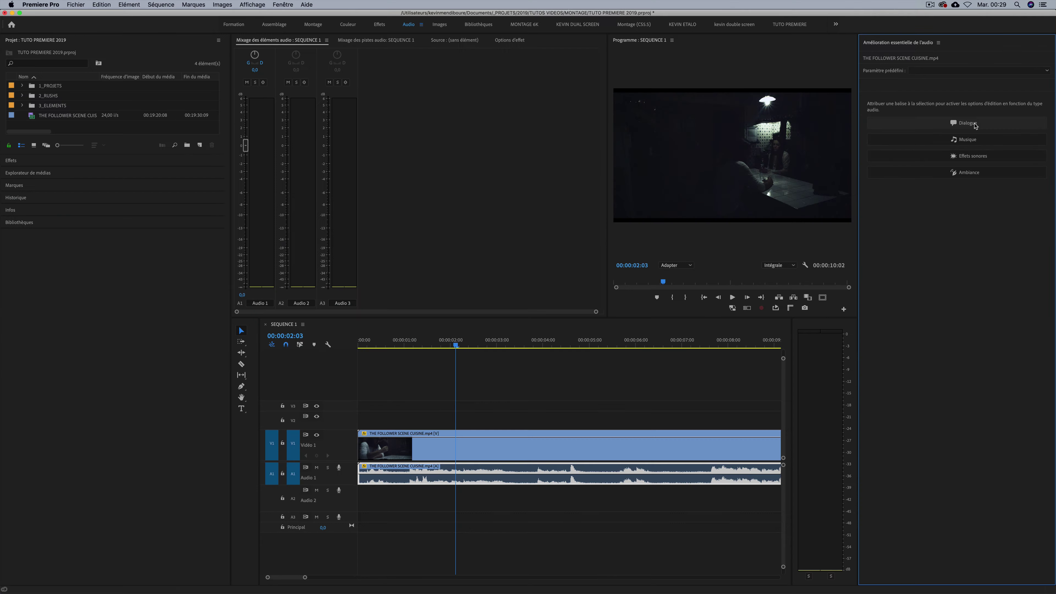
Tag the clip as Dialogue and enable Réduction du bruit at 5,0 under Réparer
left_click(975, 124)
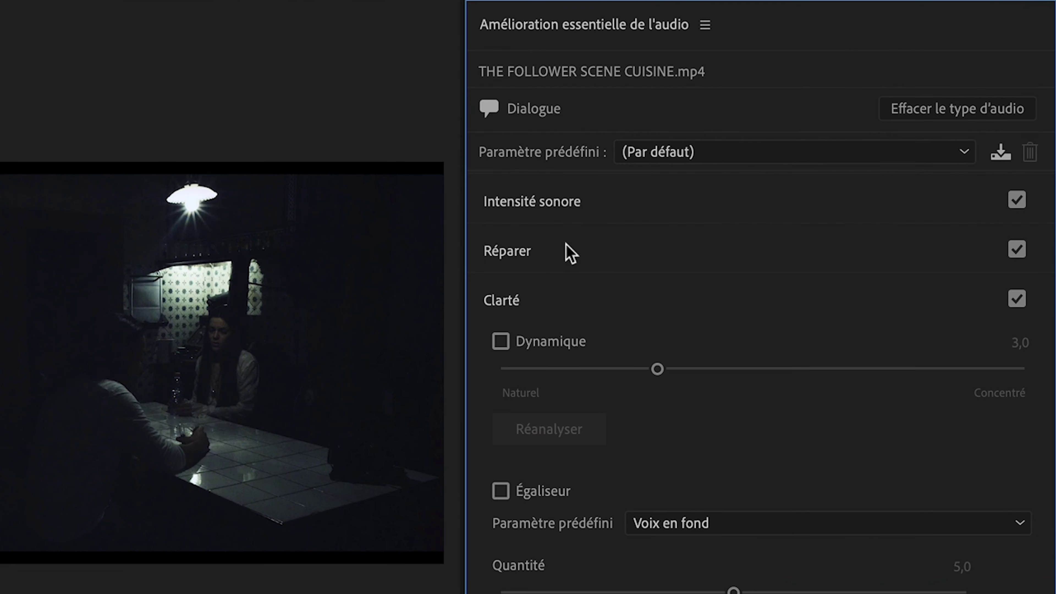
left_click(878, 116)
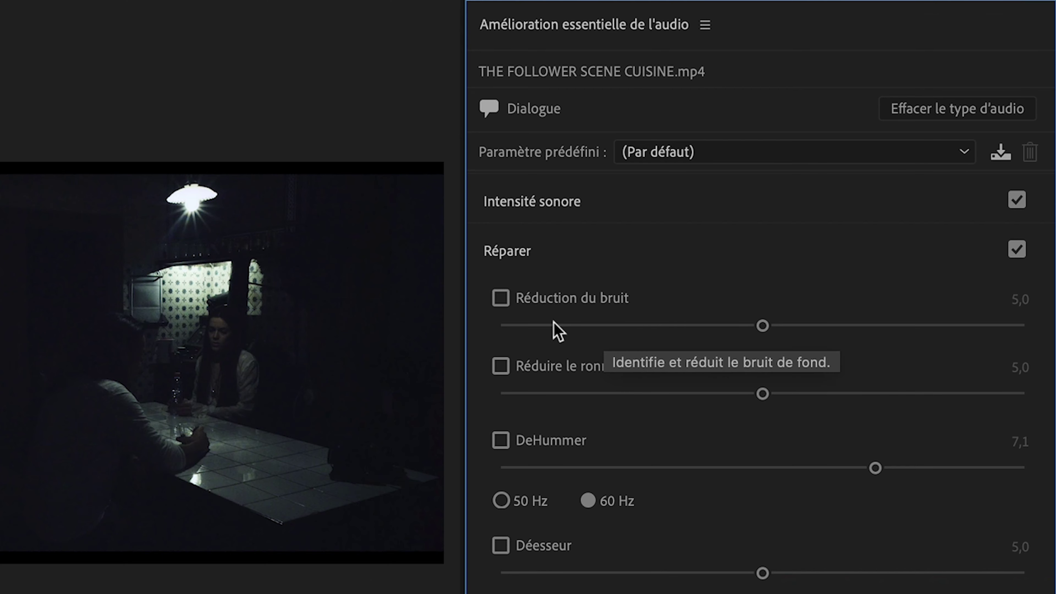
left_click(502, 298)
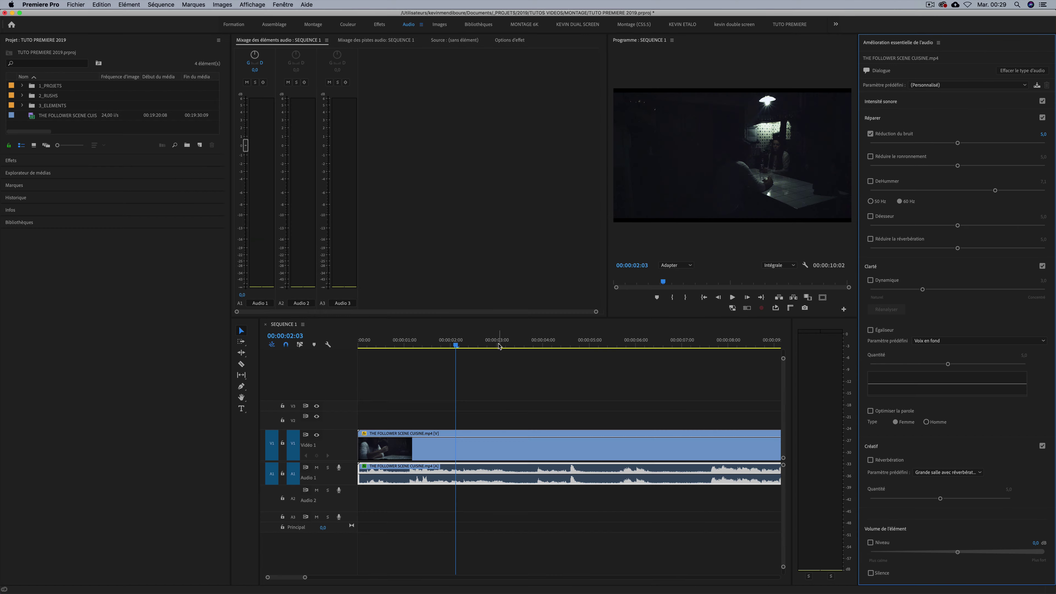
left_click(464, 343)
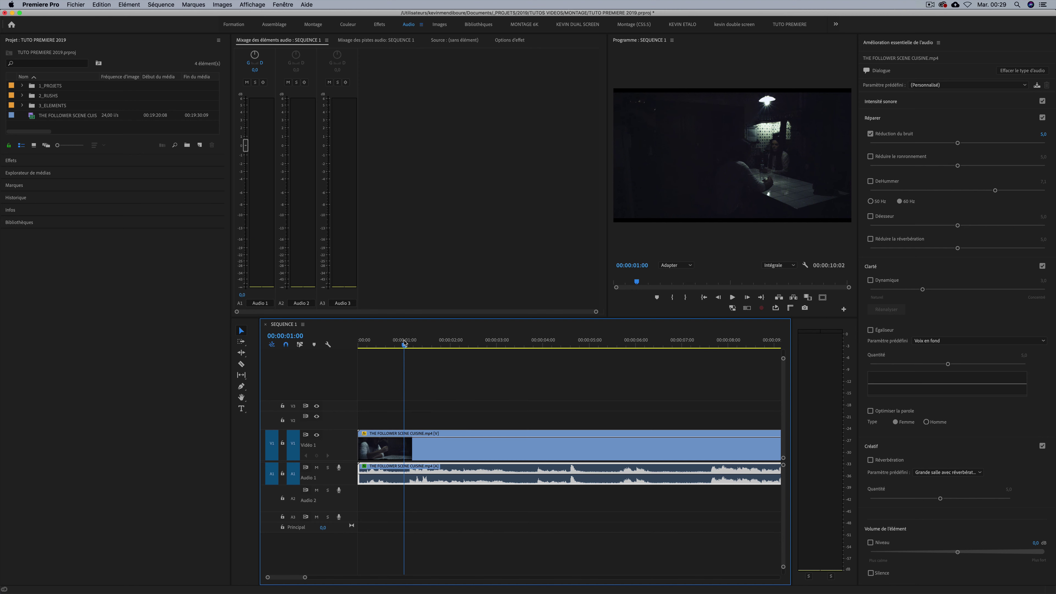
Play the clip while toggling Réduction du bruit off and on to compare the sound
key("space")
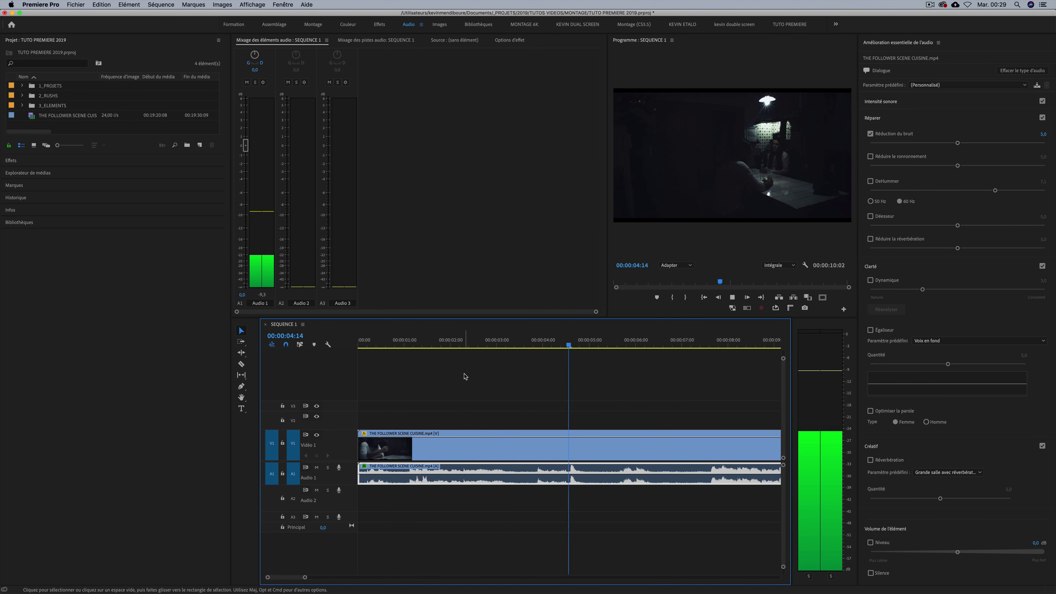
key("space")
left_click(870, 133)
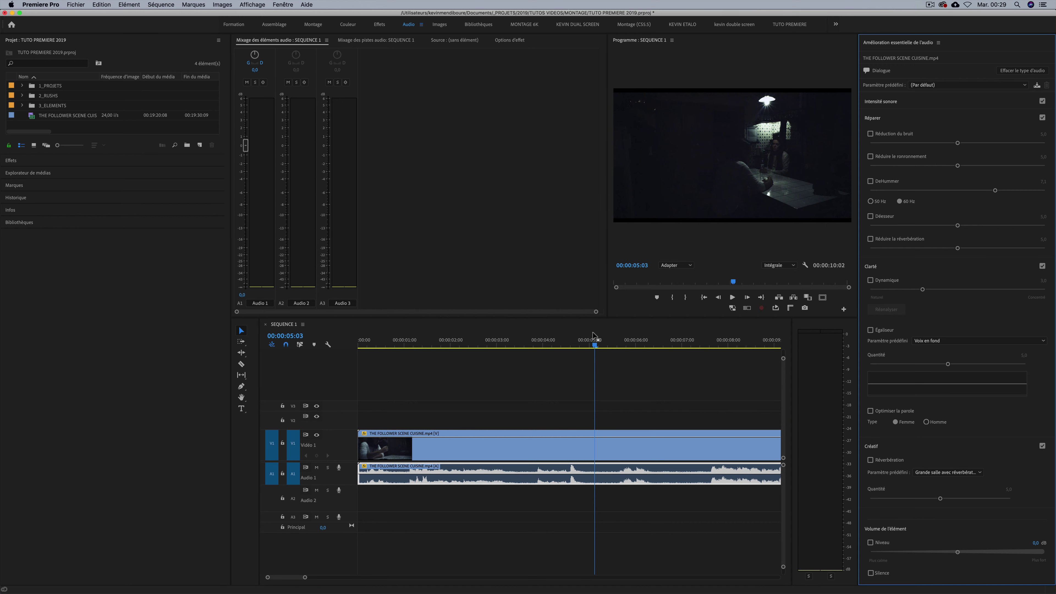
left_click(449, 343)
key("space")
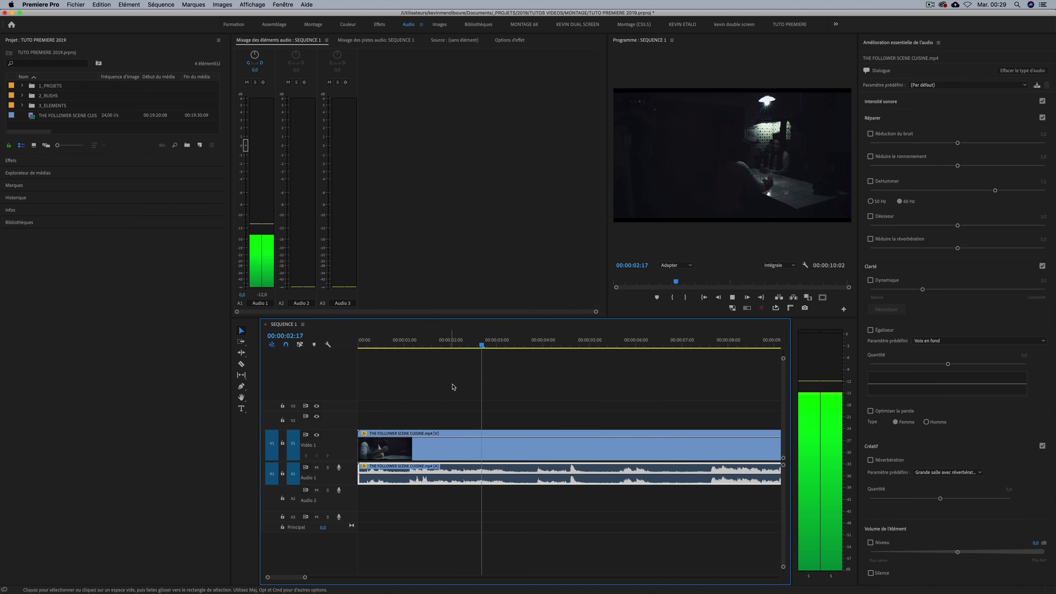
left_click(870, 133)
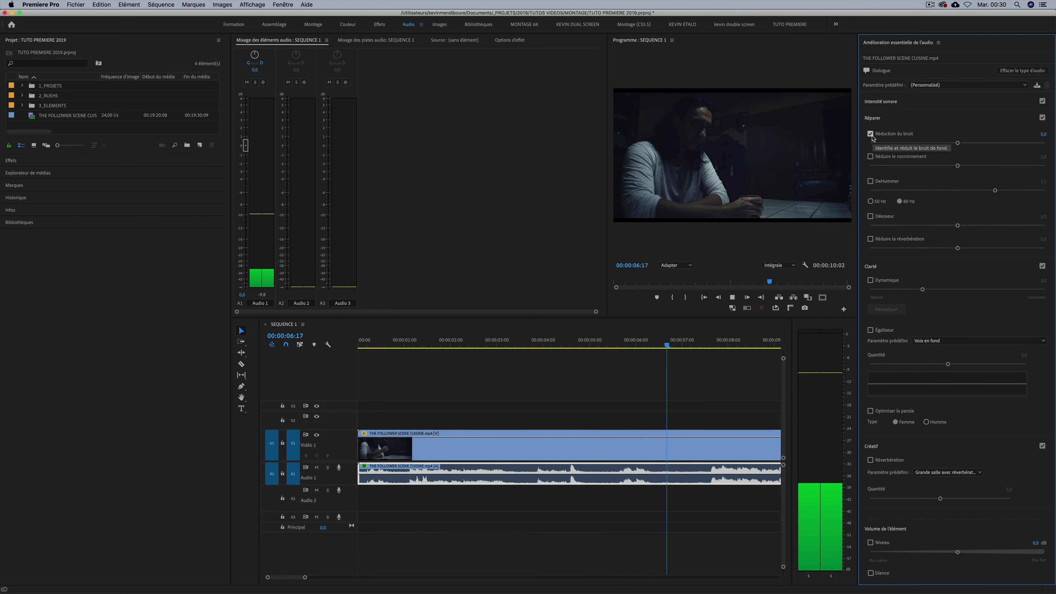
left_click(871, 134)
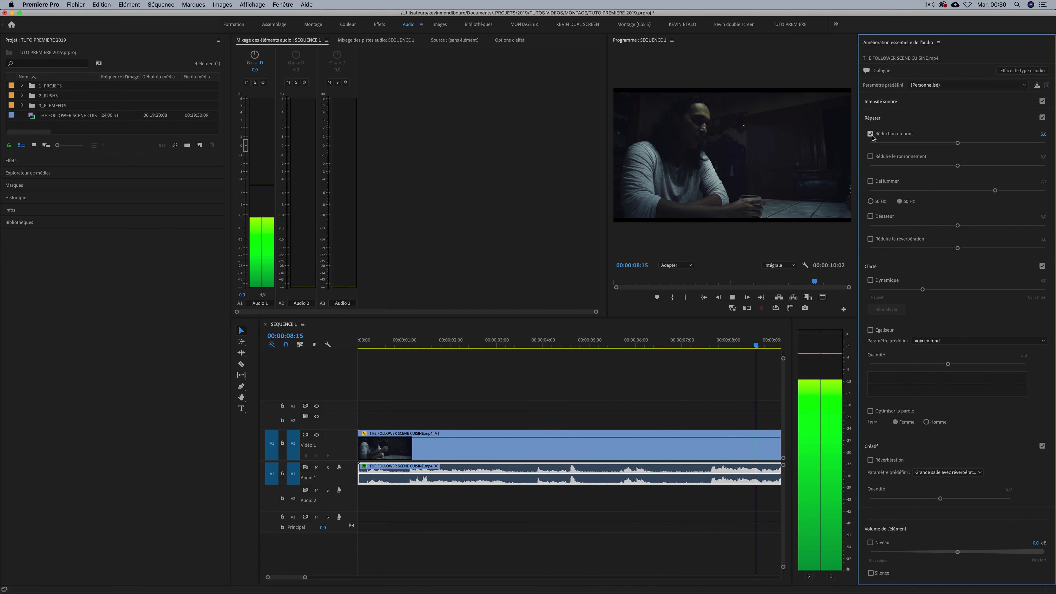
key("space")
Return to the sequence start, leave noise reduction on at 5,0, and deselect the clips
scroll(445, 347, "down", 2)
scroll(444, 347, "down", 3)
left_click(359, 341)
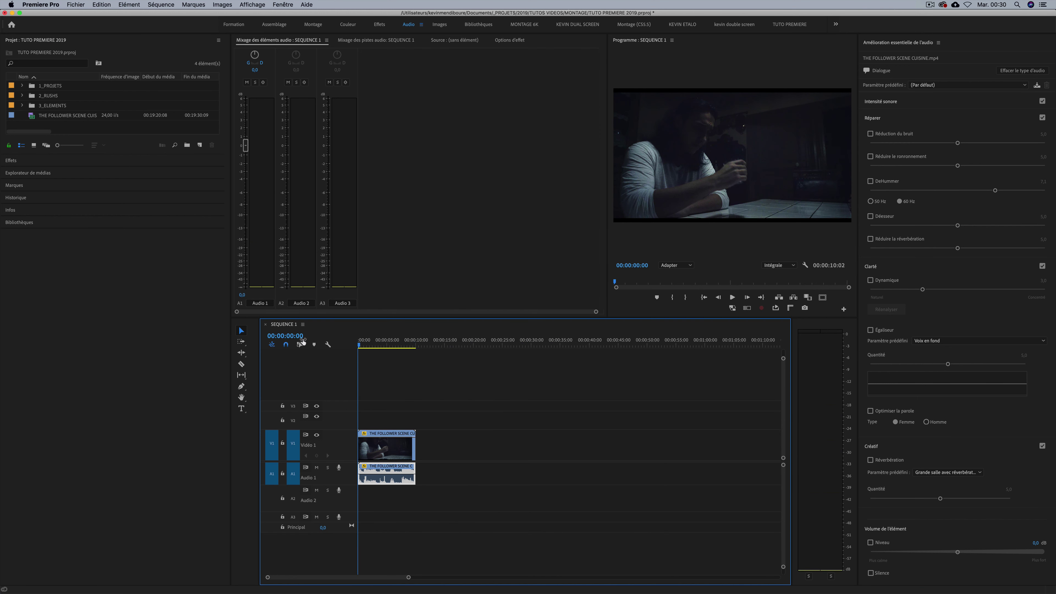
scroll(308, 342, "up", 3)
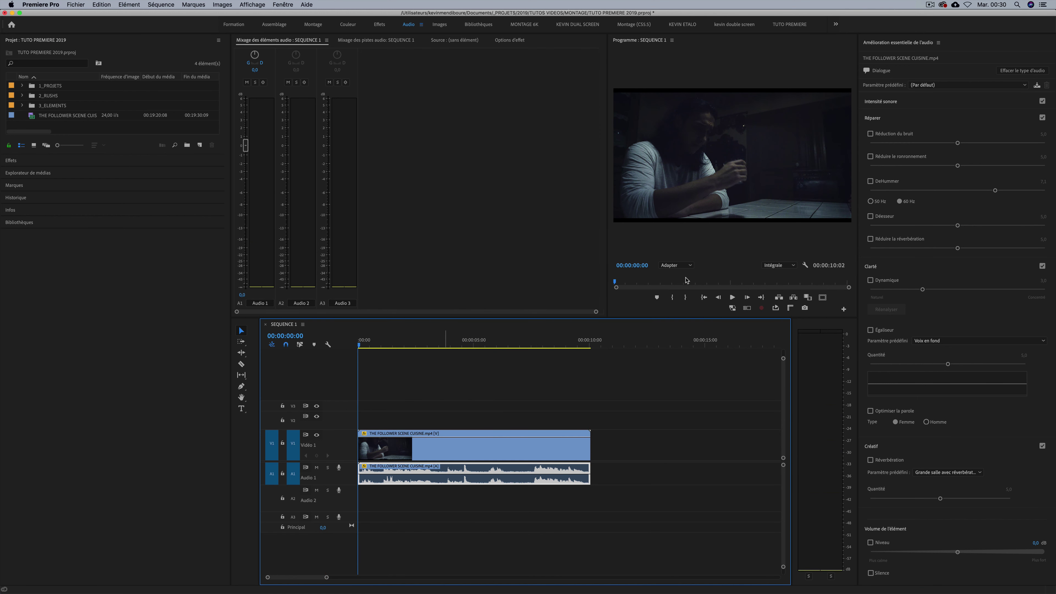
left_click(870, 134)
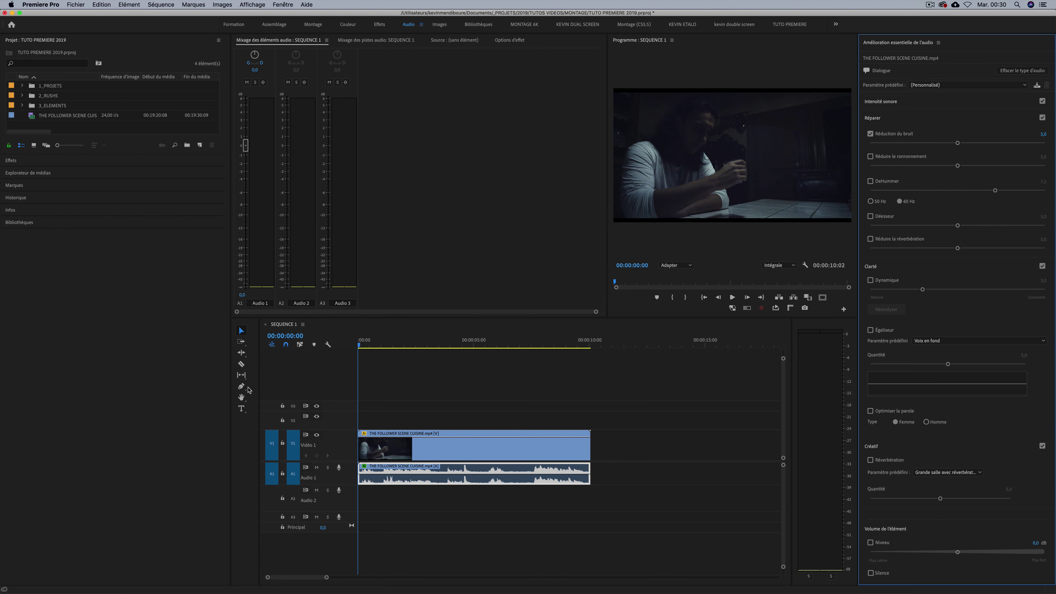
left_click(400, 381)
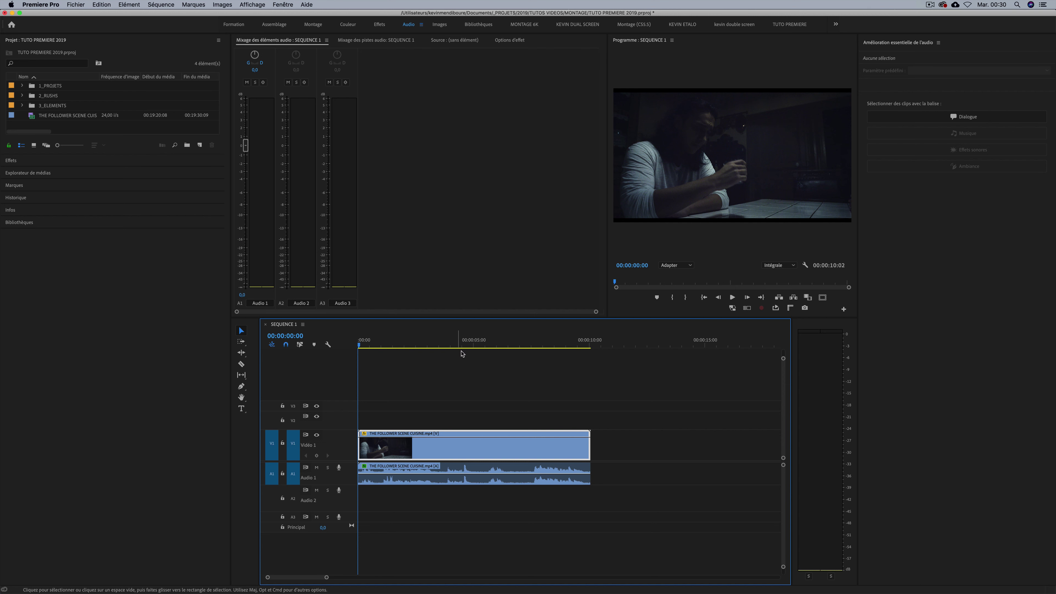
Reposition the playhead and turn on looped playback in the Program monitor
left_click_drag(601, 343, 583, 343)
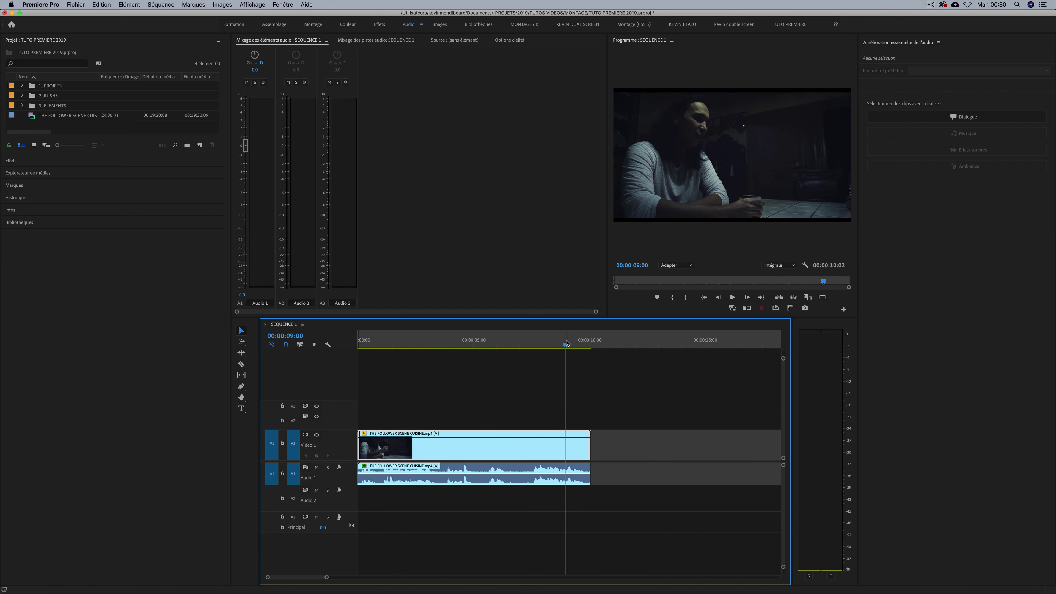
key("Down")
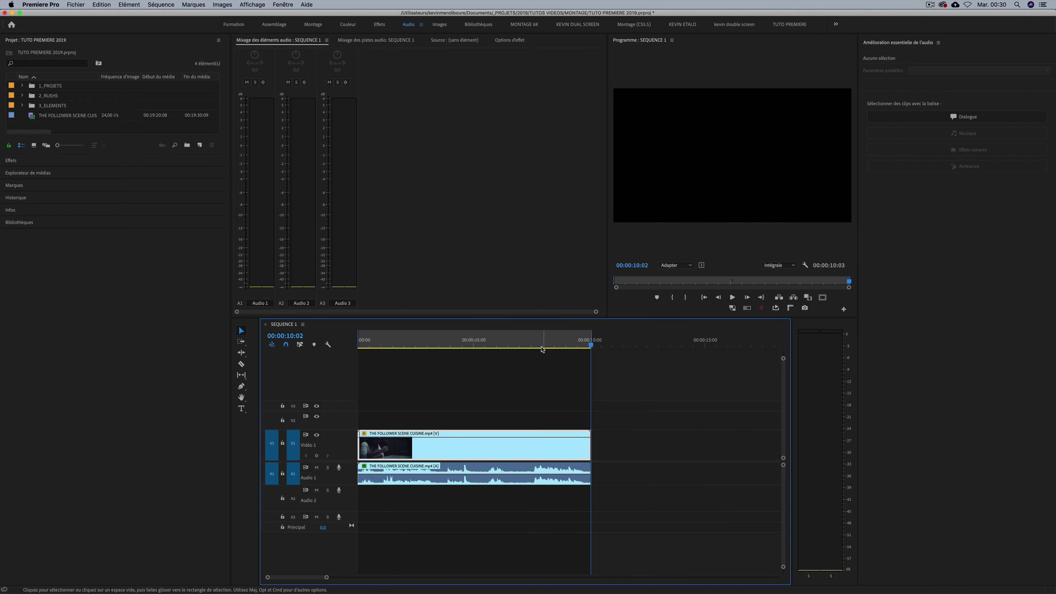
key("space")
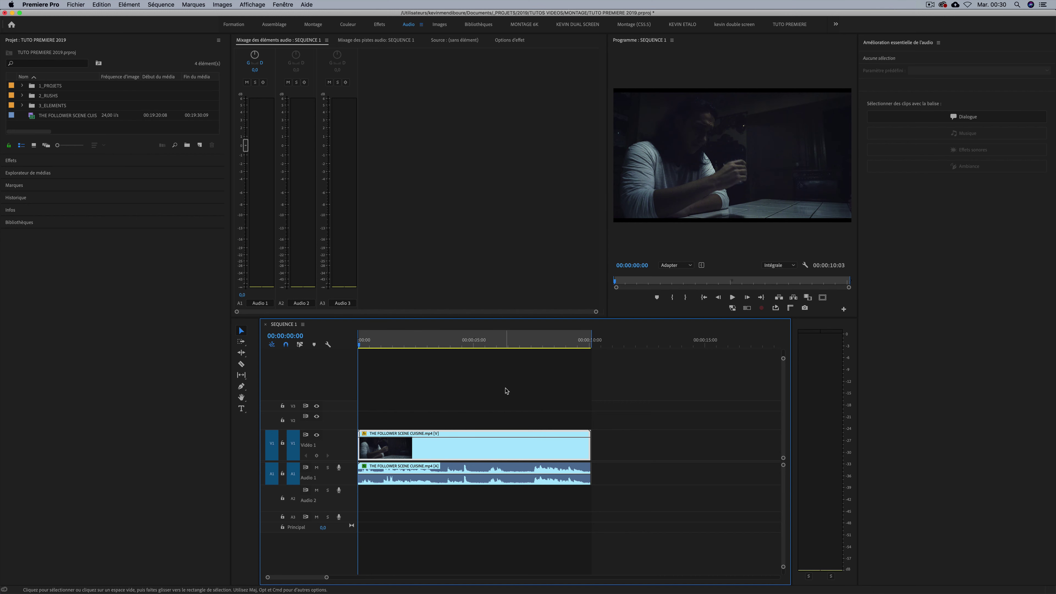
left_click(776, 308)
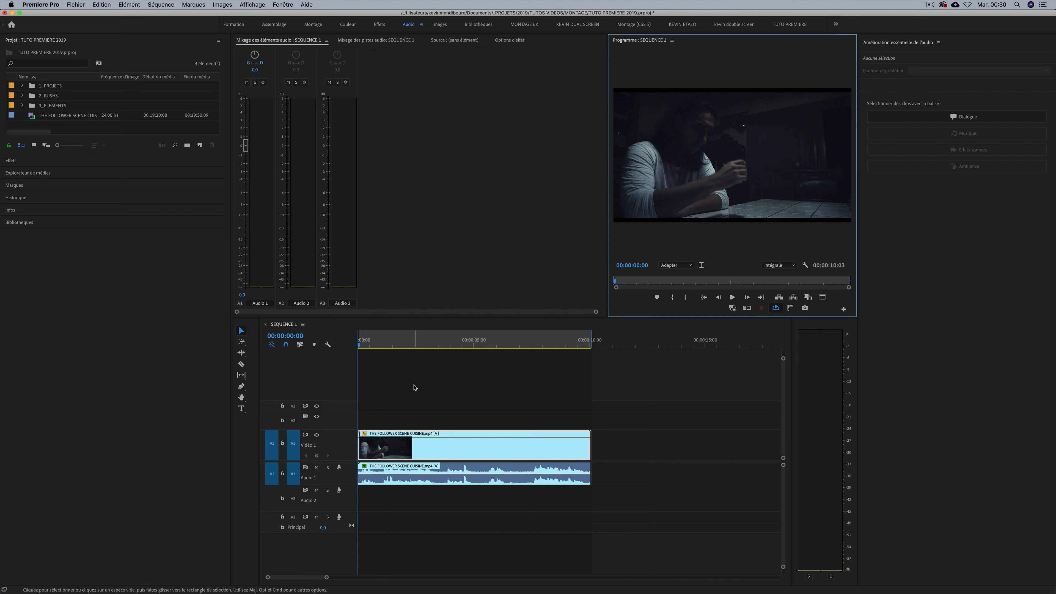
While the loop plays, raise the clip's noise reduction from 5,0 to about 6,1
key("space")
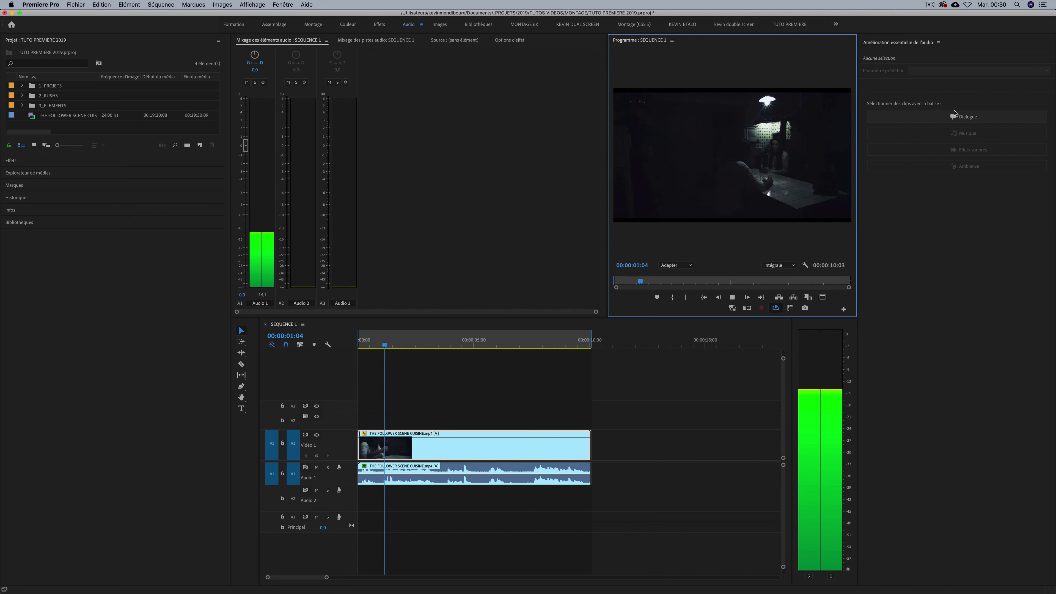
left_click(963, 117)
left_click_drag(958, 143, 978, 144)
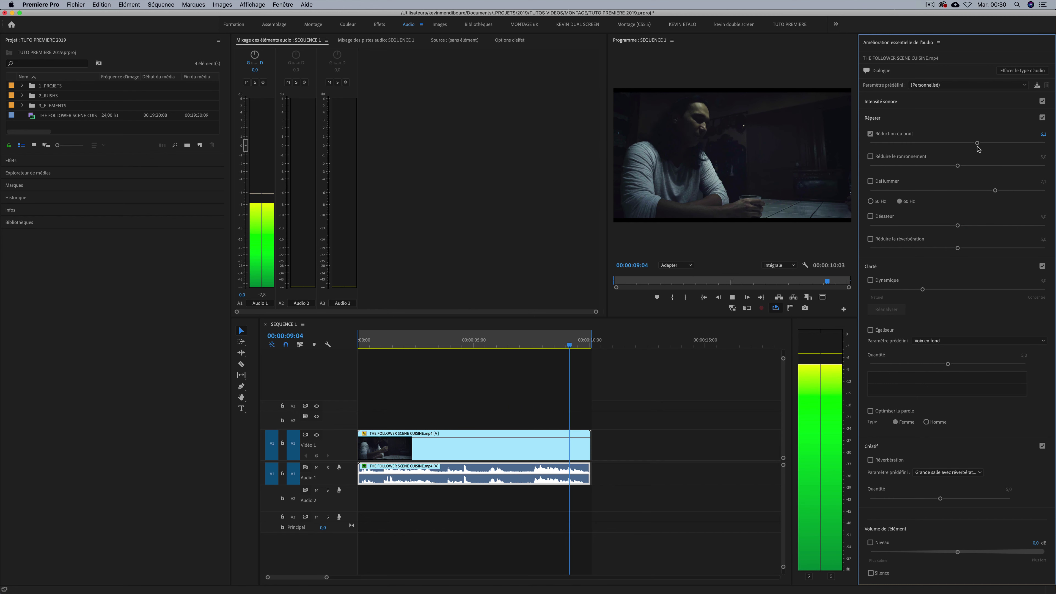
key("space")
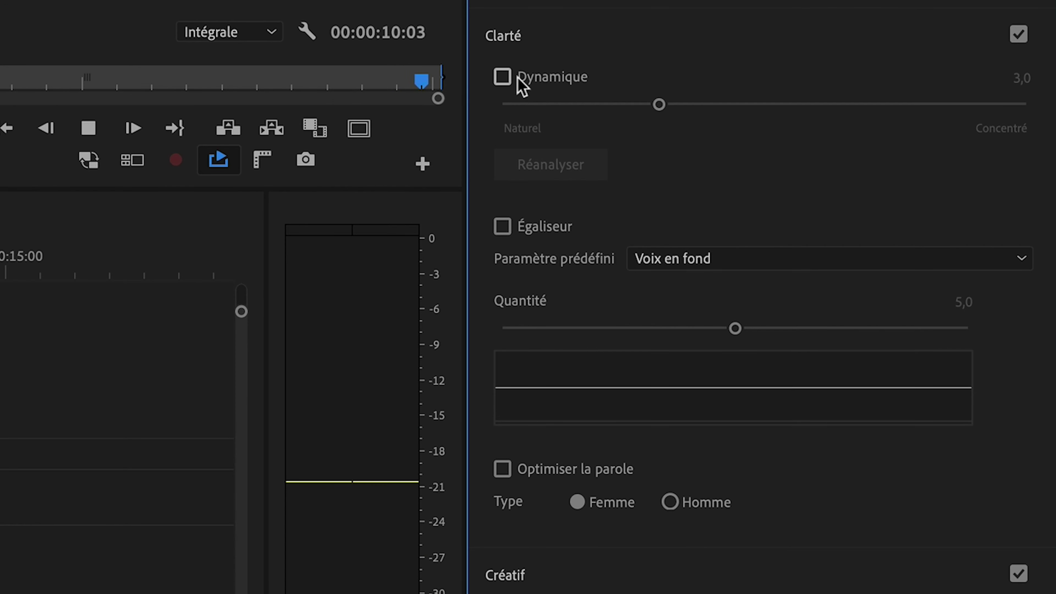
Enable Dynamique under Clarté and adjust its amount while listening
left_click(503, 78)
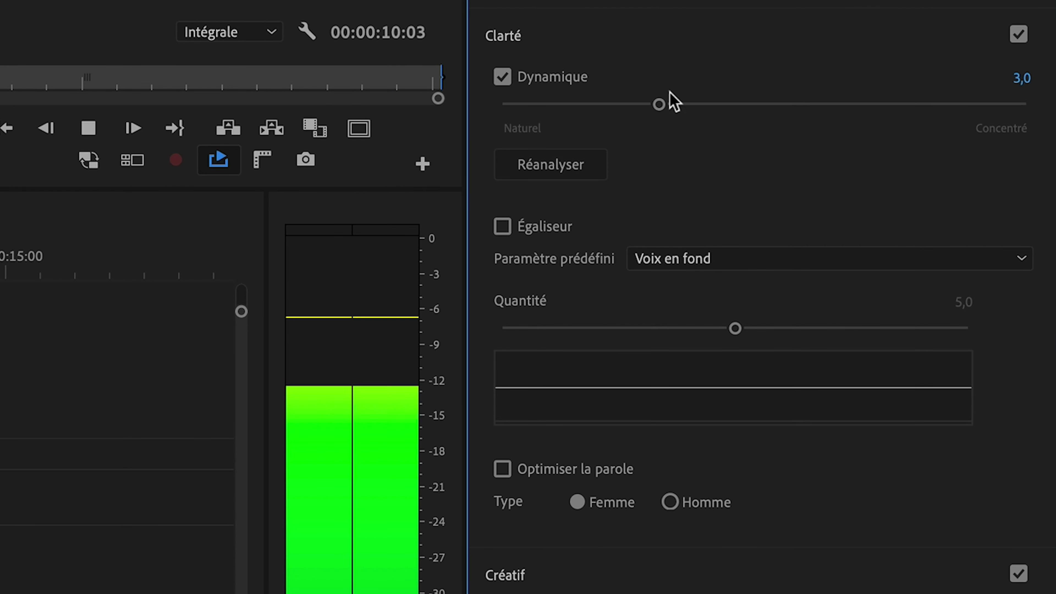
left_click_drag(599, 110, 657, 109)
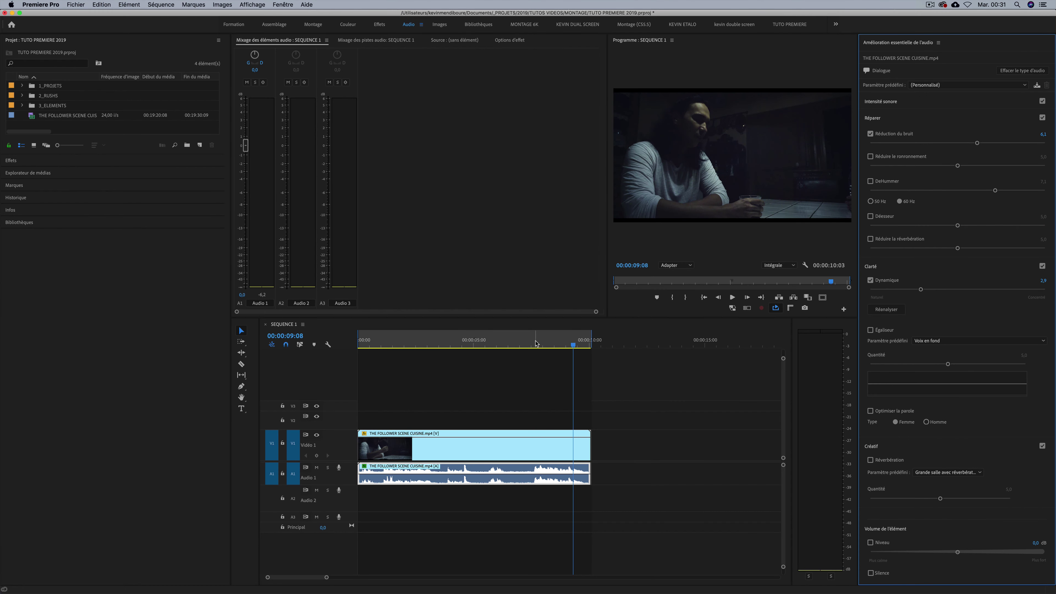
left_click(535, 342)
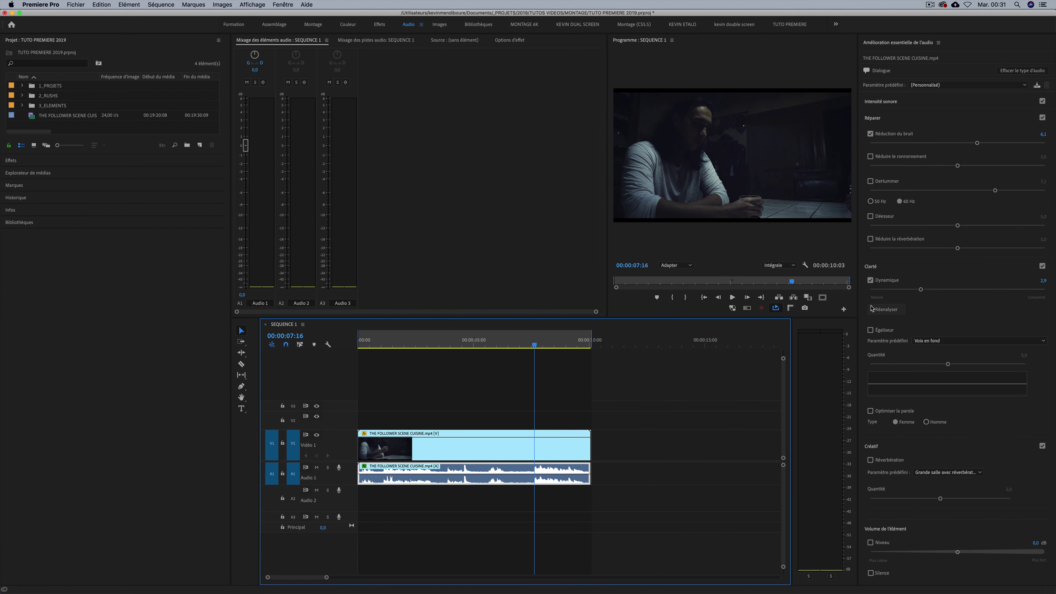
Compare the passage around 07:12 with Dynamique off and on, leaving it on at 2,9
left_click(870, 280)
key("space")
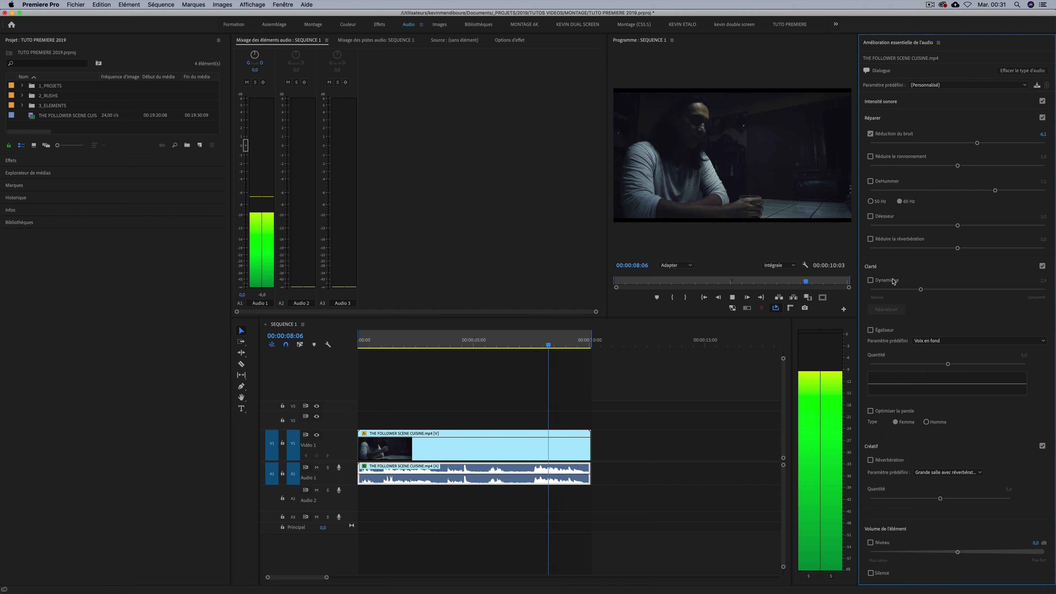
key("space")
left_click(531, 345)
left_click(870, 281)
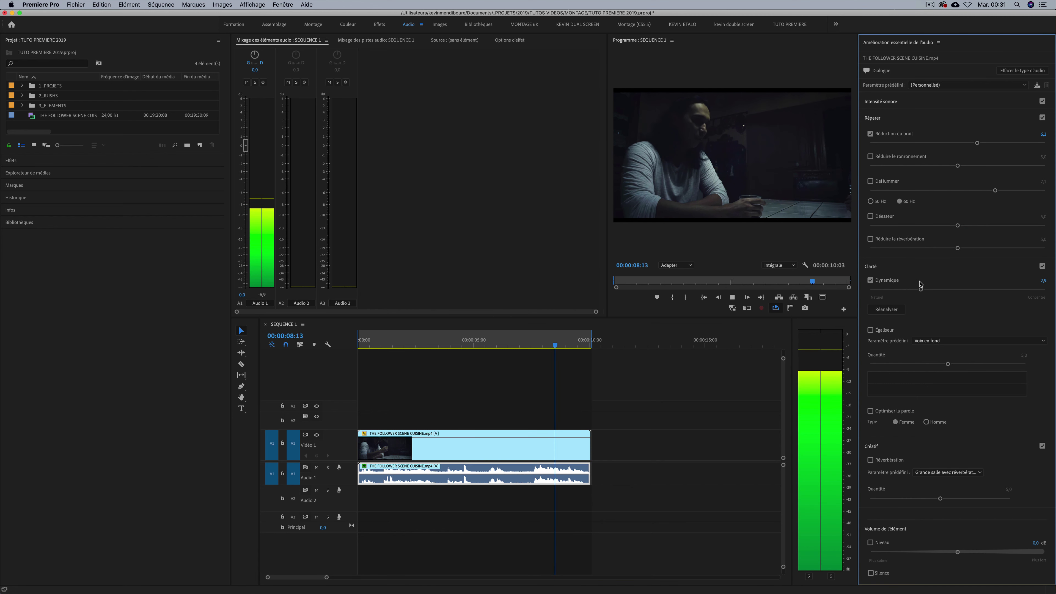
key("space")
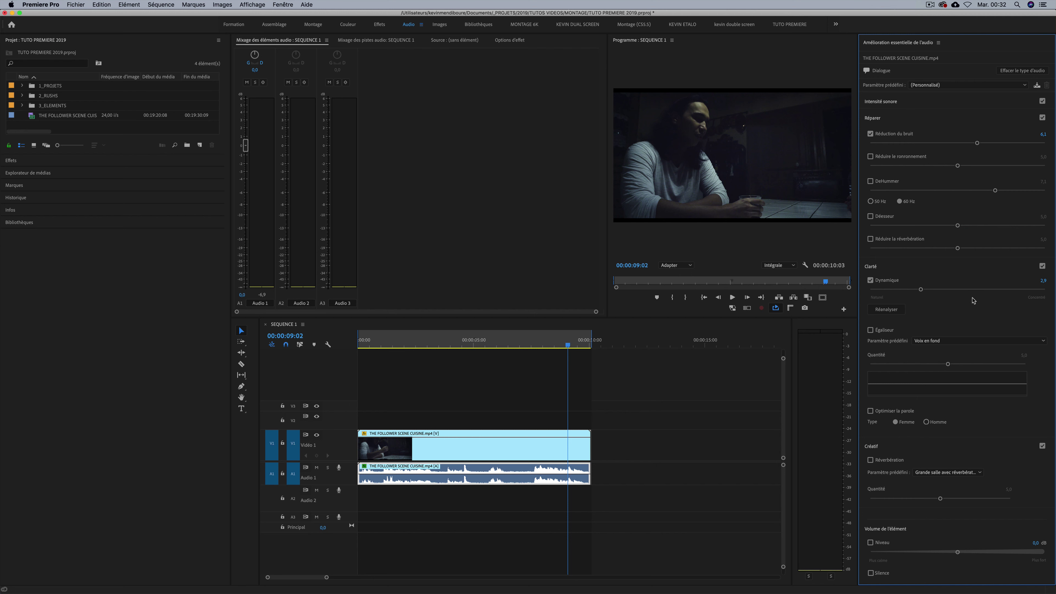
key("space")
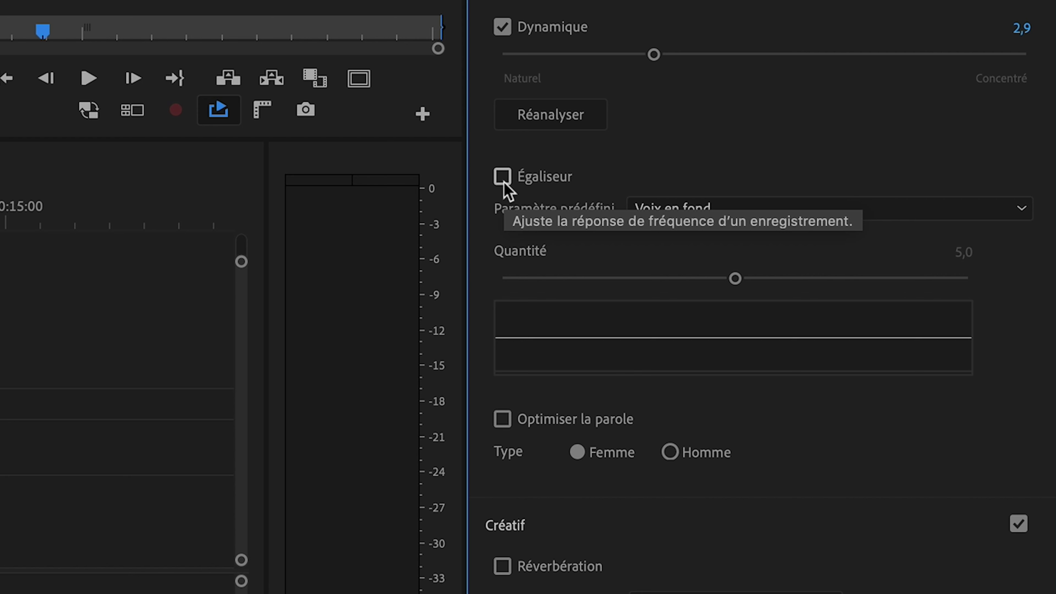
Enable Égaliseur with the Voix en fond preset at 5,0 and preview the clip
left_click(504, 184)
key("space")
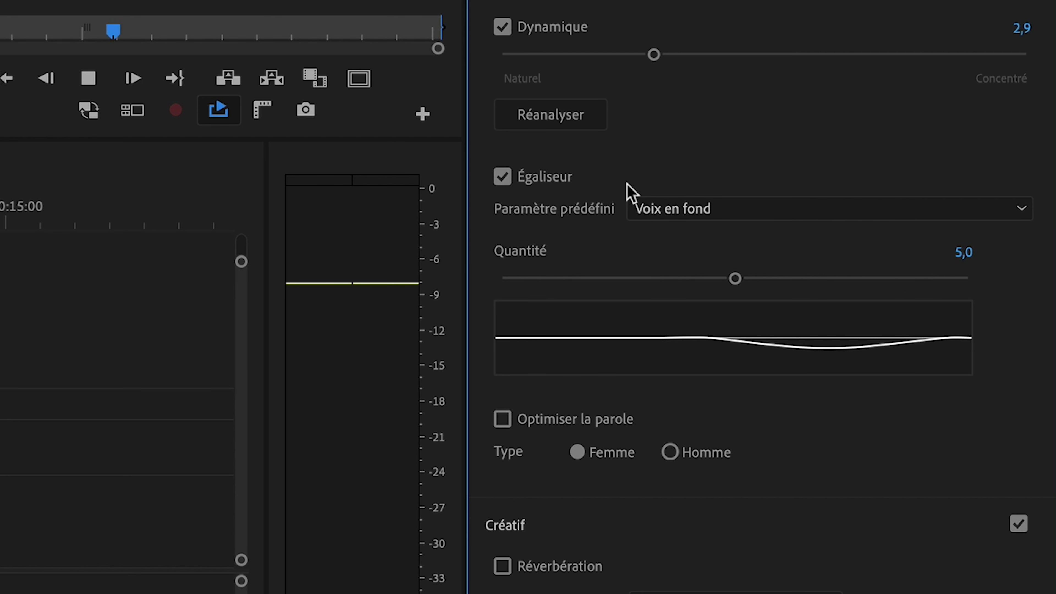
key("space")
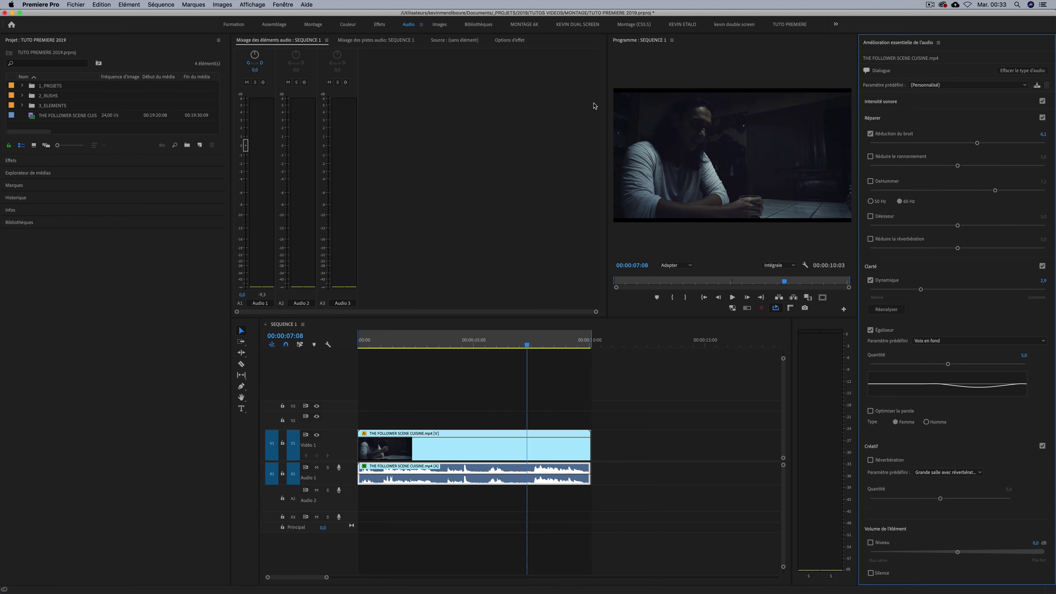
In the TUTO PREMIERE workspace, reselect the clip and select its Egaliseur graphique (10 bandes) effect
left_click(789, 24)
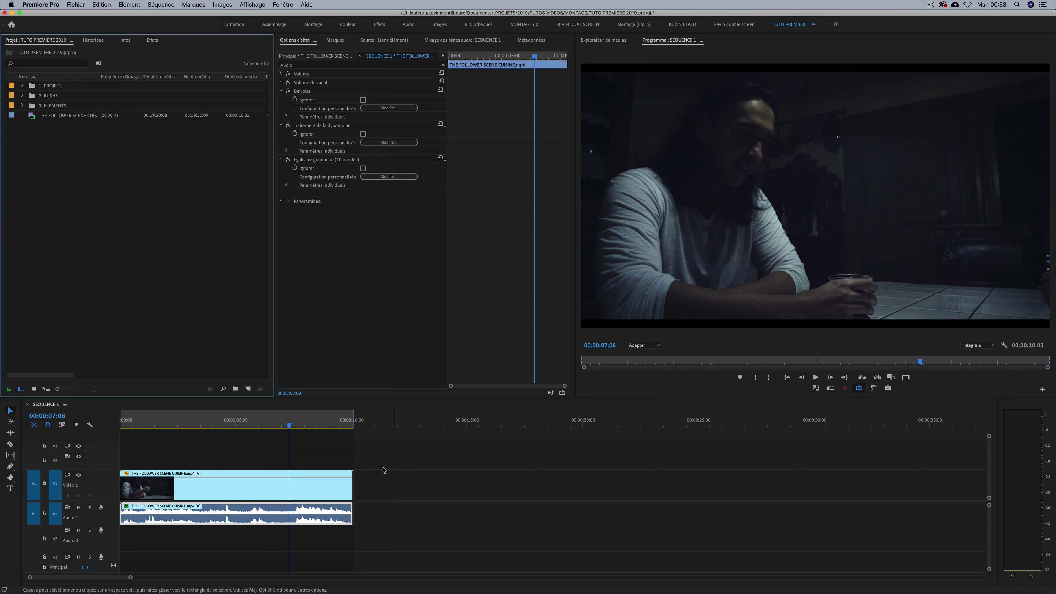
left_click(393, 484)
left_click(319, 506)
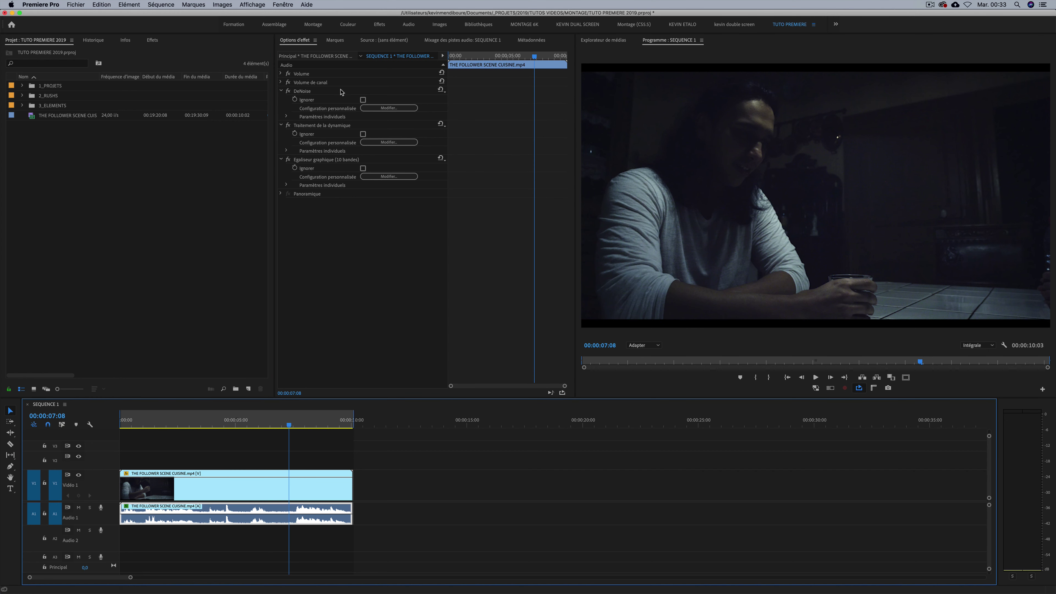
left_click(322, 159)
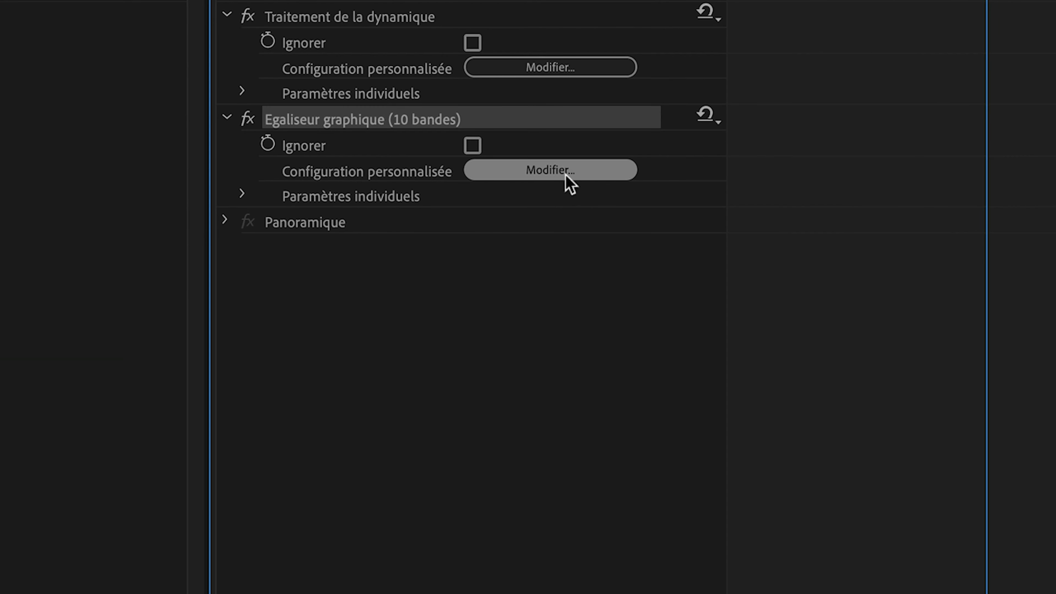
Open the 10-band graphic EQ editor and set an In point at 00:00:07:13, previewing playback
left_click(566, 174)
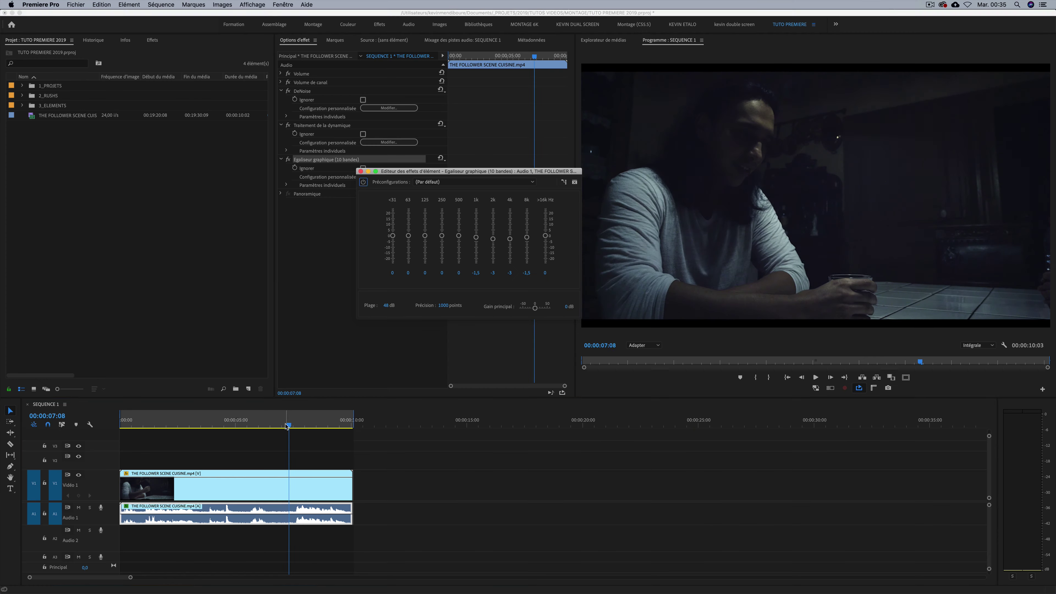
left_click_drag(286, 422, 292, 422)
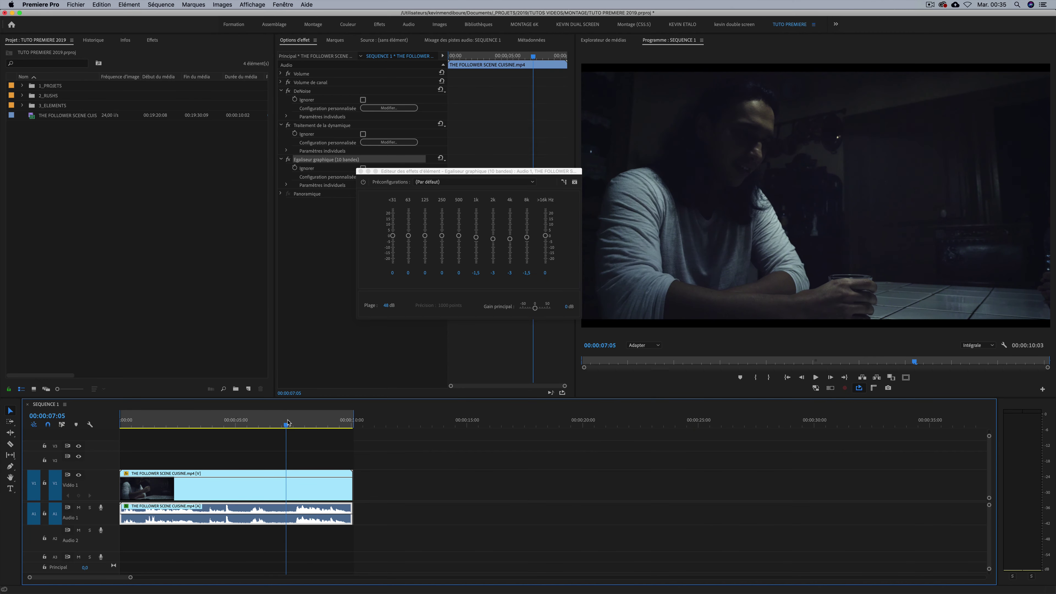
key("i")
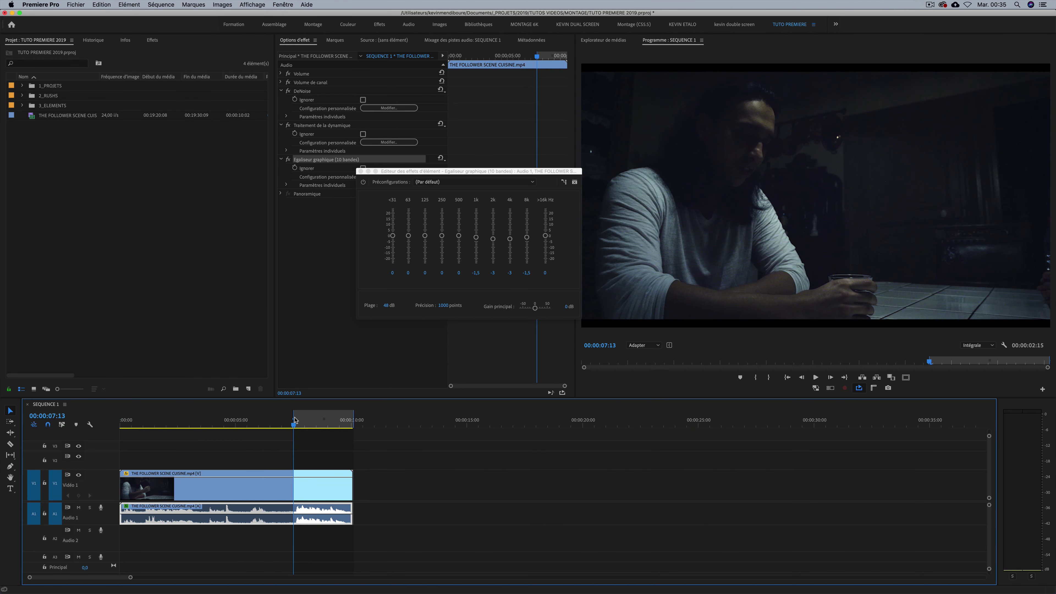
key("space")
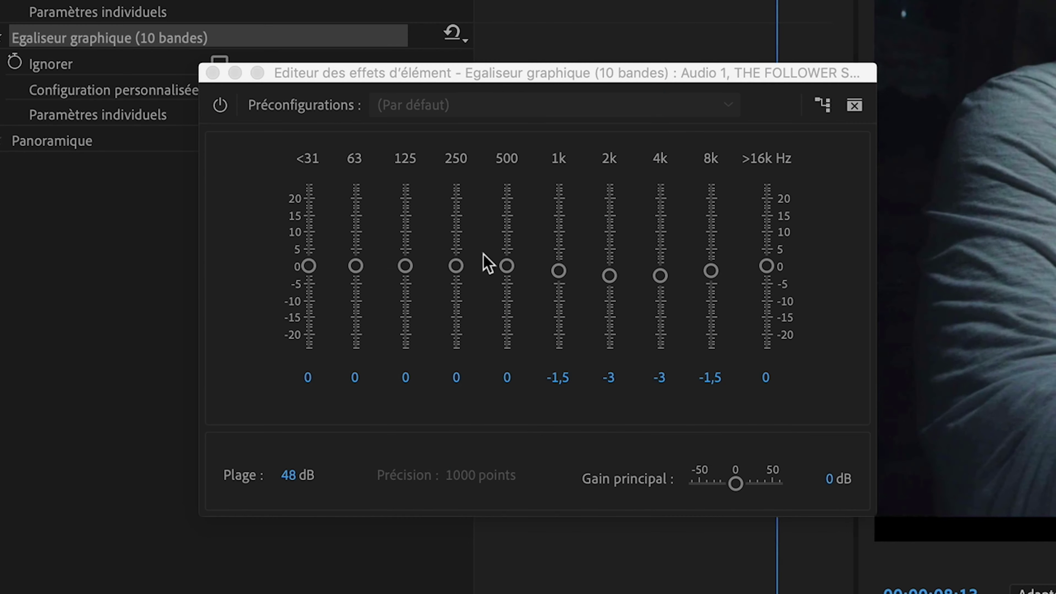
key("space")
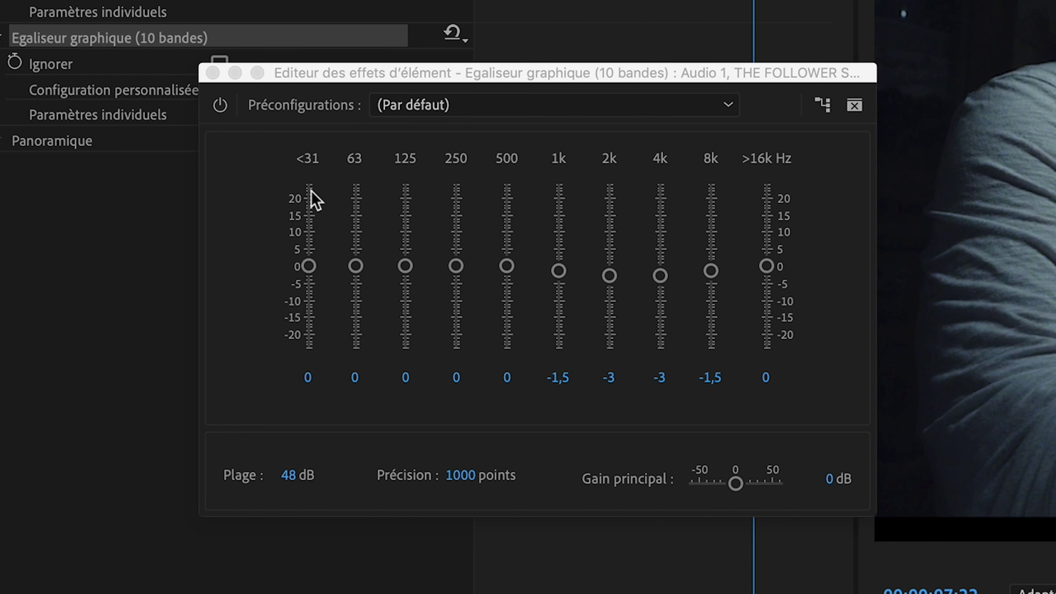
Cut the <31 Hz and >16k Hz EQ bands to -24 dB and boost 4k to 15,9 dB
left_click_drag(308, 265, 308, 347)
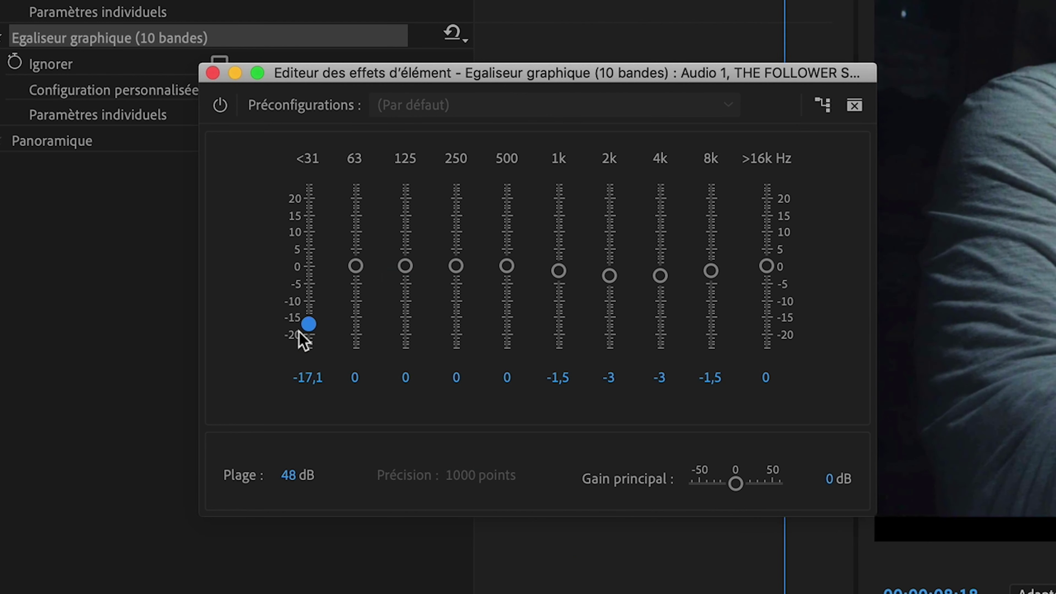
left_click_drag(767, 266, 765, 357)
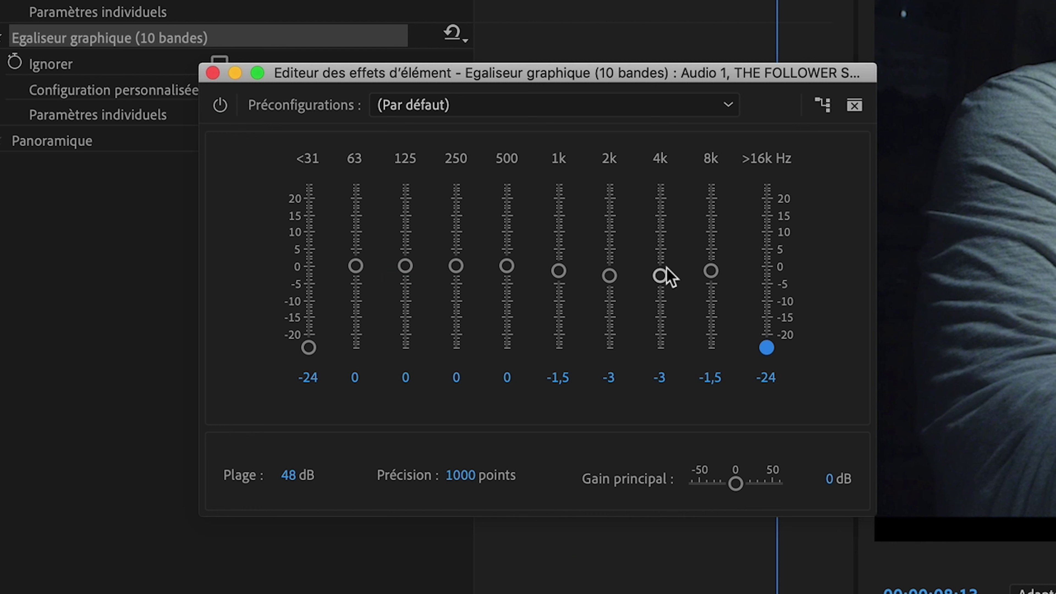
mouse_move(660, 275)
left_mouse_down()
mouse_move(659, 185)
mouse_move(660, 273)
mouse_move(610, 274)
mouse_move(610, 187)
mouse_move(609, 276)
mouse_move(559, 200)
mouse_move(558, 264)
mouse_move(663, 260)
mouse_move(663, 213)
left_mouse_up()
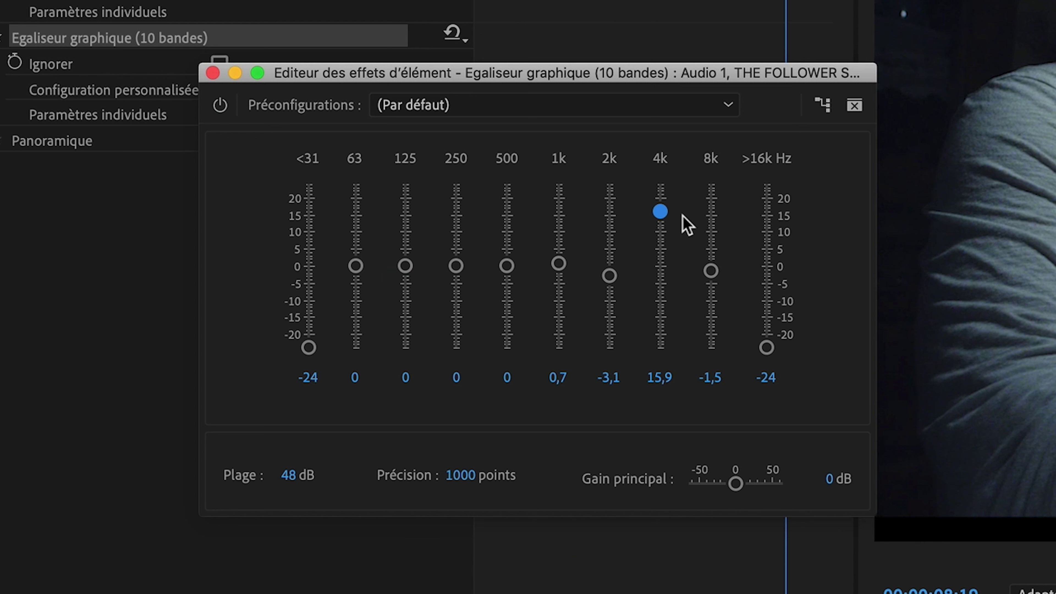
Set the EQ's 4k band to -10,6, 2k to -1,2, 8k to 0,5 and 1k to -3,1 dB
left_click_drag(661, 219, 661, 310)
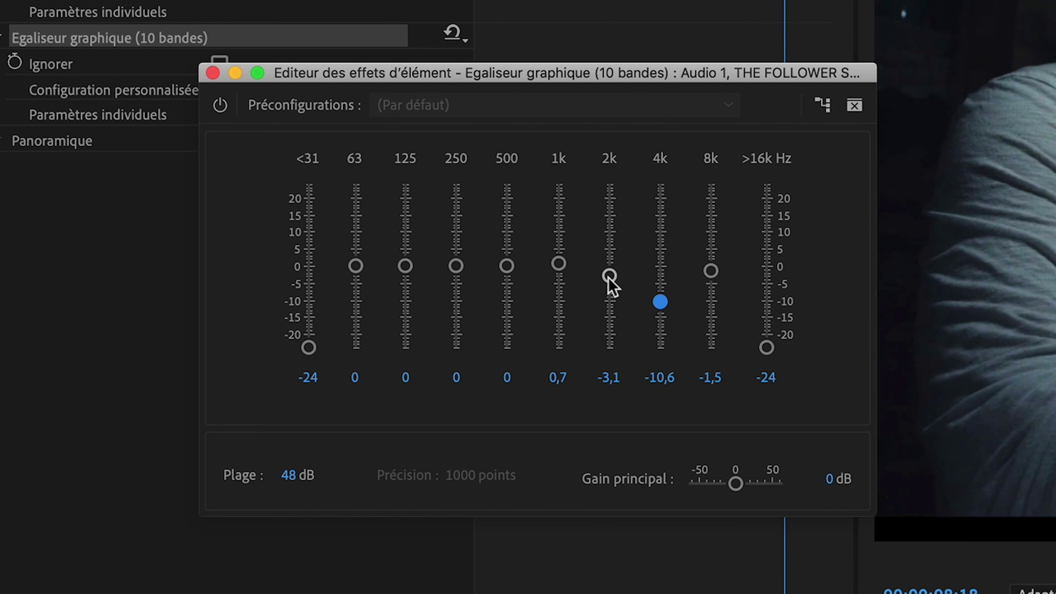
left_click_drag(609, 275, 559, 266)
left_click_drag(710, 271, 711, 264)
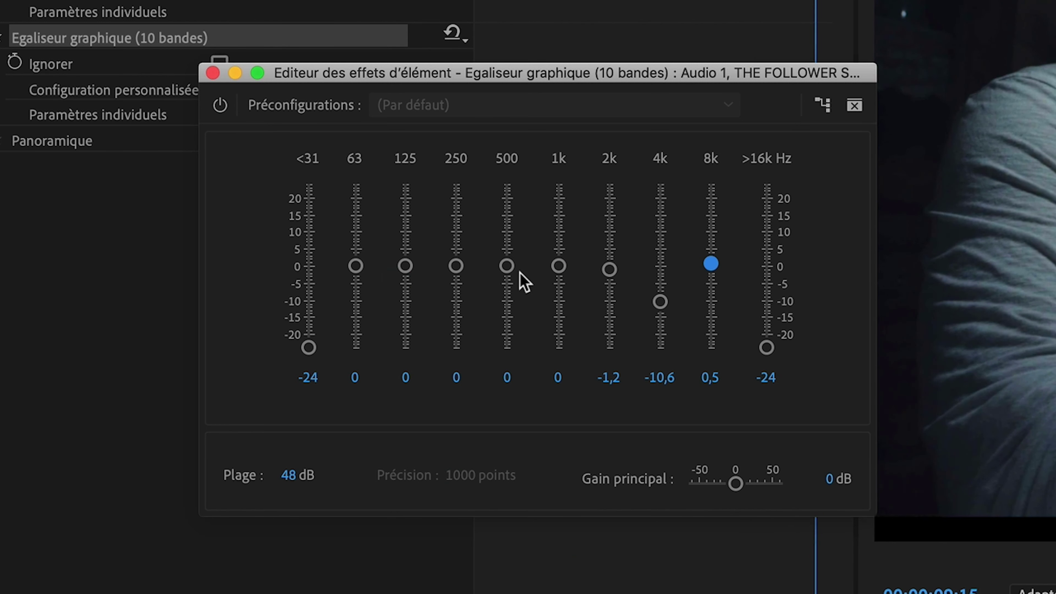
left_click_drag(559, 266, 557, 356)
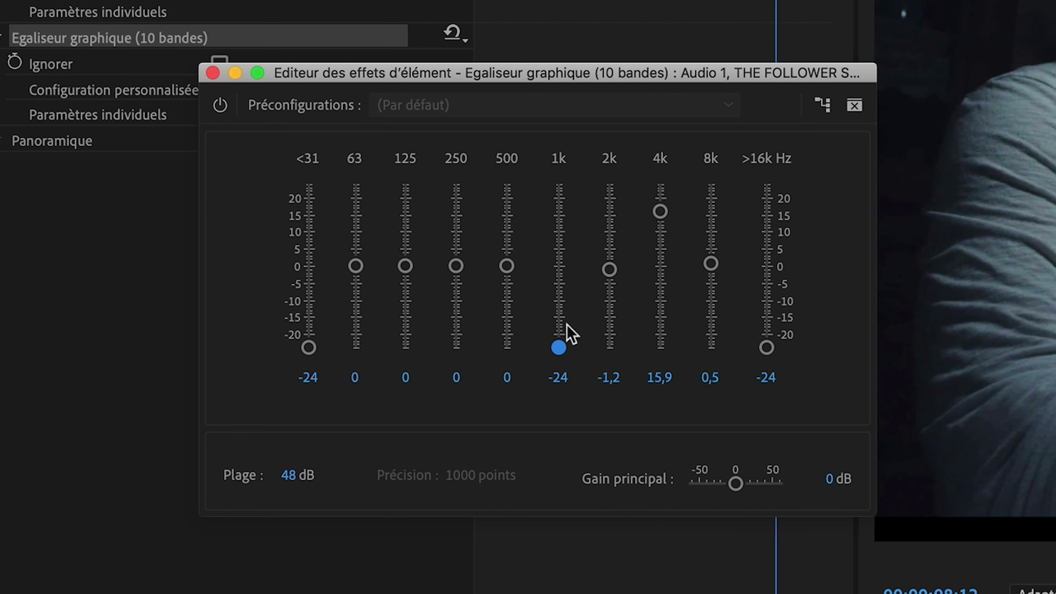
left_click_drag(559, 347, 566, 278)
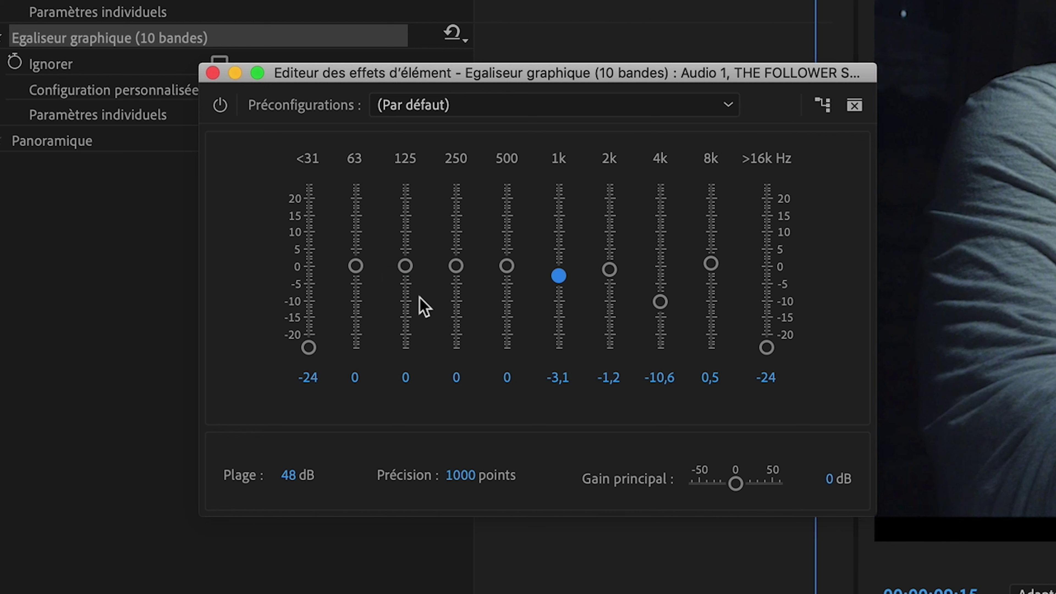
Roughly shape the 63–500 Hz EQ bands, cutting 500 and 250 Hz and lowering 63 Hz
left_click_drag(507, 265, 499, 359)
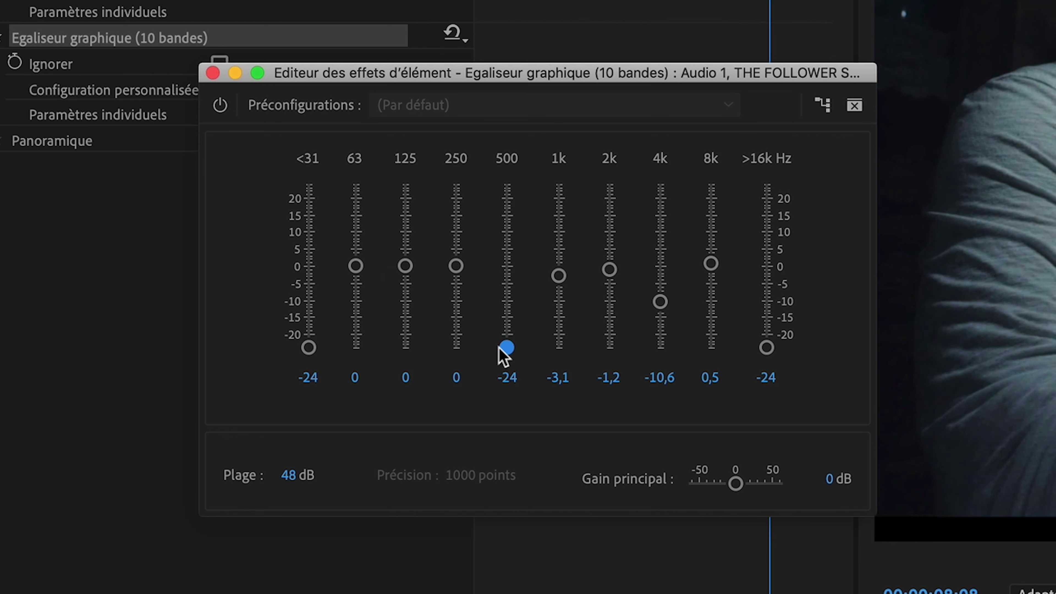
left_click_drag(455, 266, 456, 300)
left_click_drag(355, 266, 356, 293)
left_click_drag(405, 267, 405, 252)
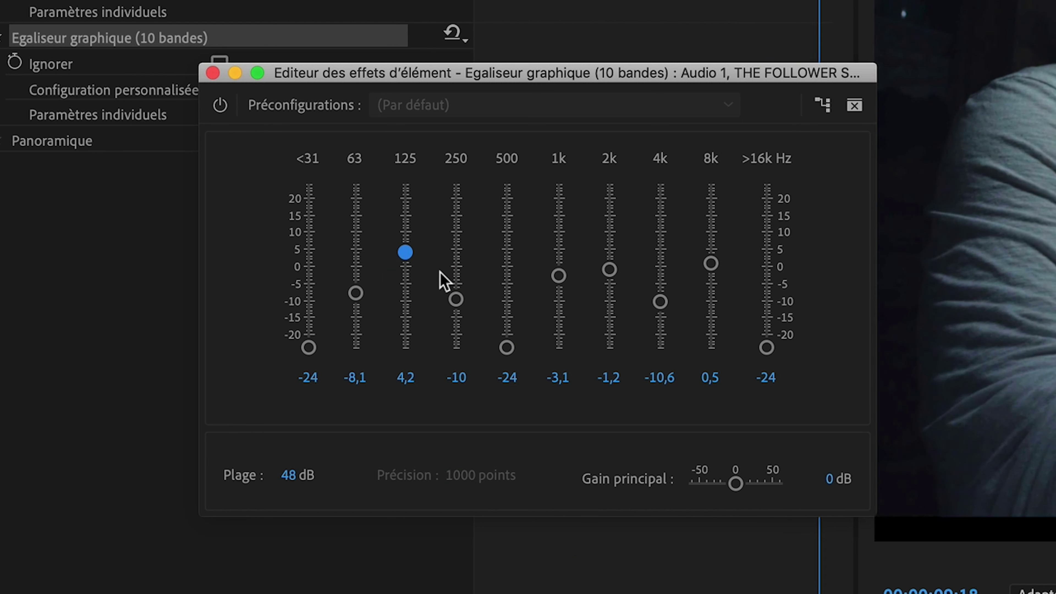
mouse_move(507, 348)
left_mouse_down()
mouse_move(511, 293)
mouse_move(456, 275)
left_mouse_up()
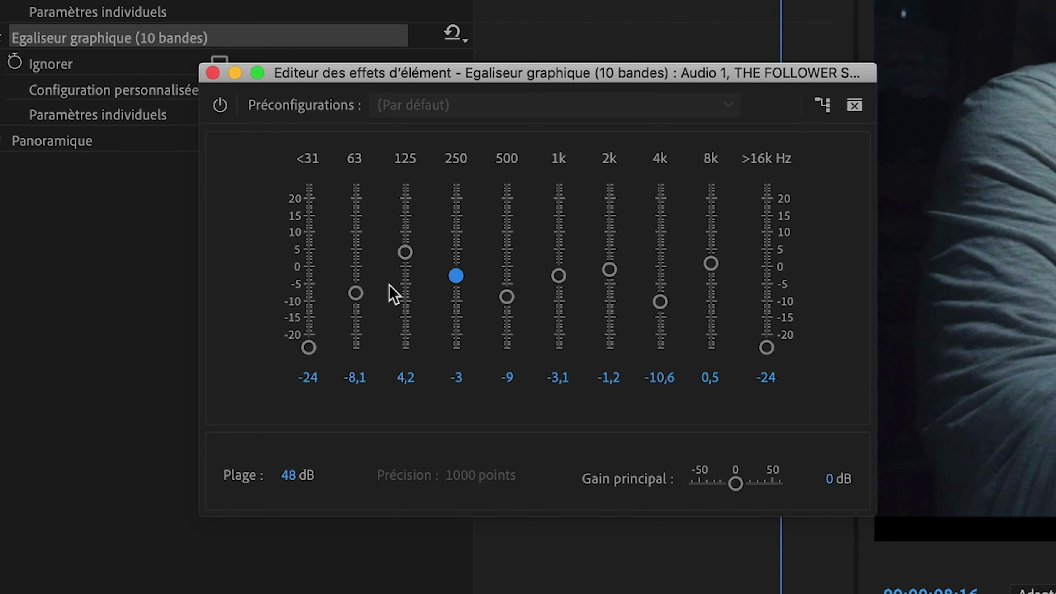
left_click_drag(354, 293, 355, 285)
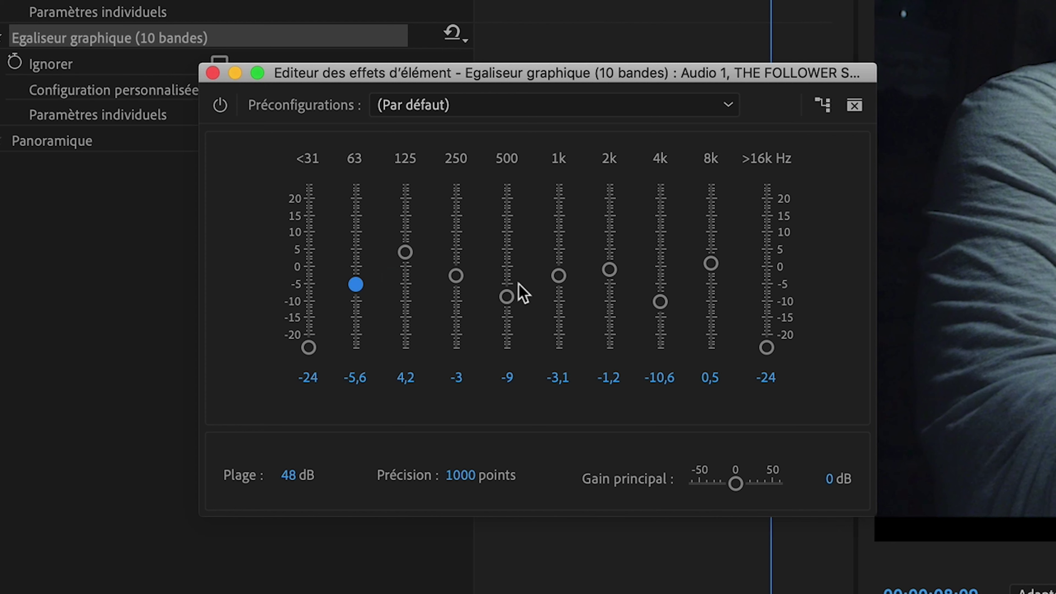
Preview and settle 63 Hz at -8, 125 at -10, 250 at -5,8, 500 at -7,5 dB; close the editor
key("space")
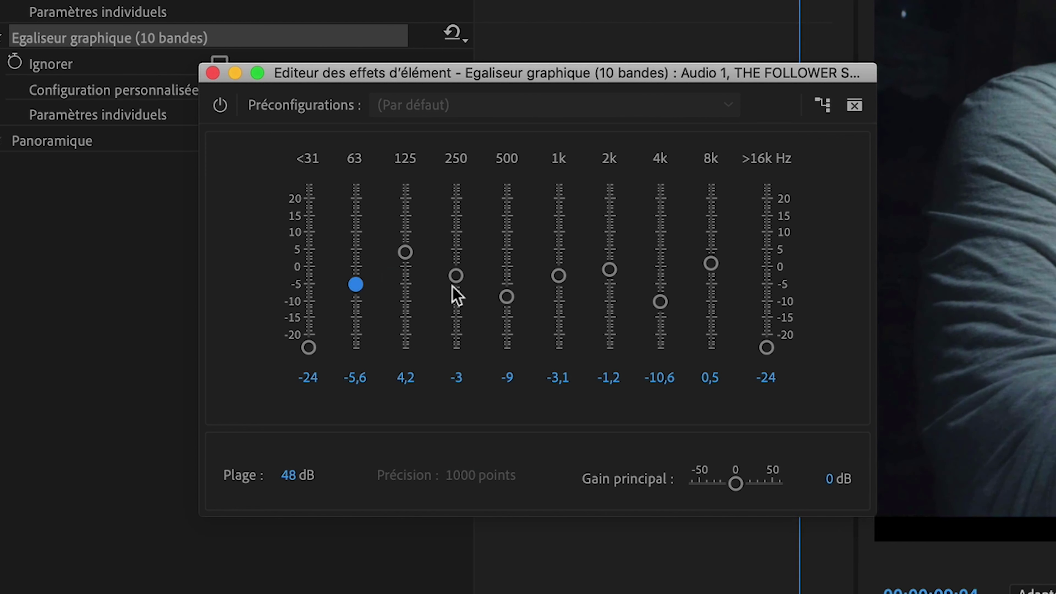
mouse_move(405, 252)
left_mouse_down()
mouse_move(395, 319)
mouse_move(411, 226)
left_mouse_up()
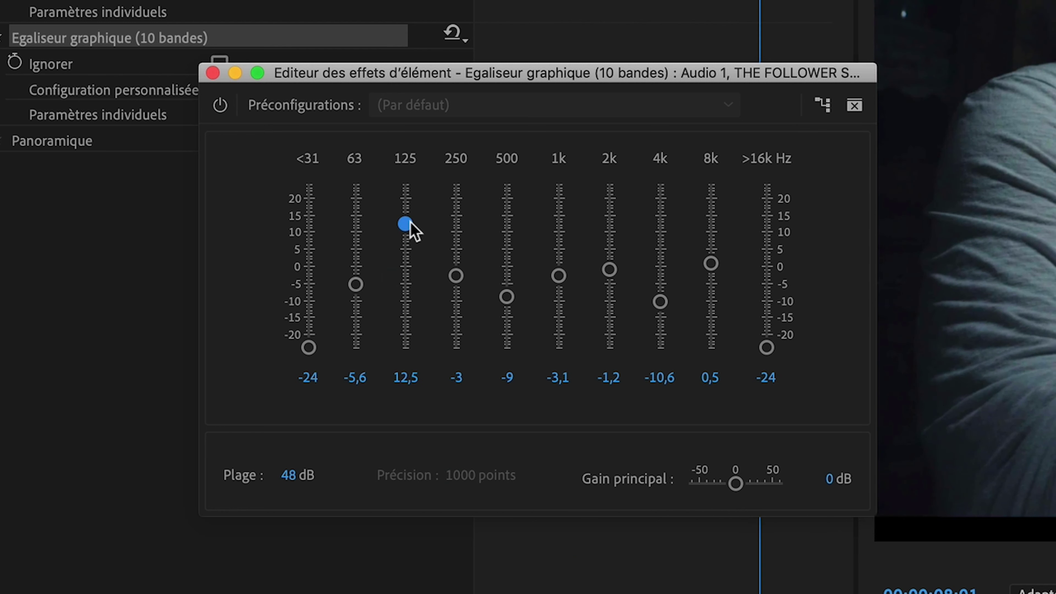
left_click_drag(412, 235, 406, 300)
left_click_drag(456, 277, 432, 287)
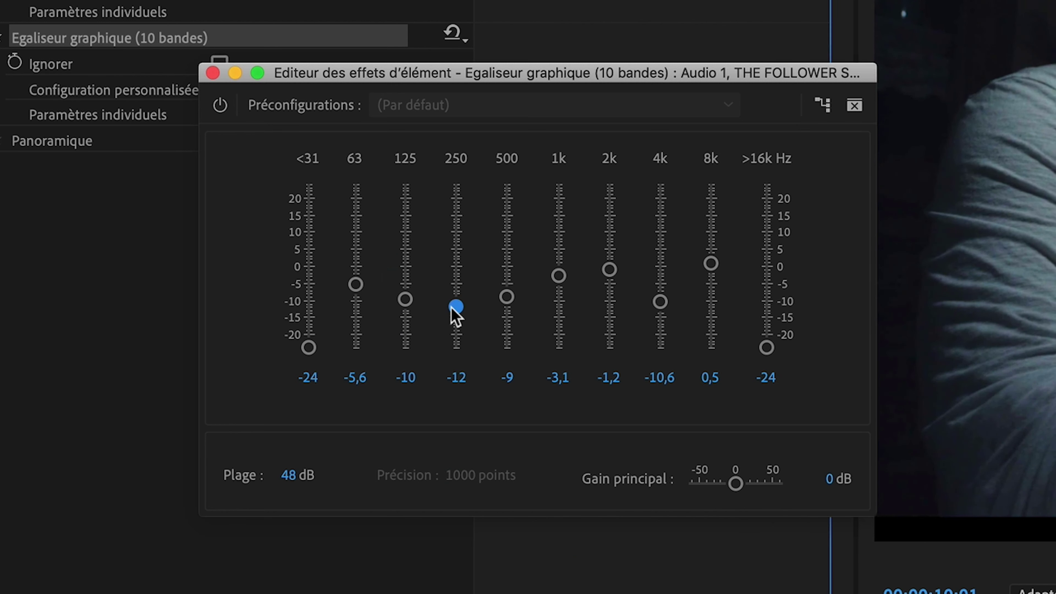
left_click_drag(356, 286, 358, 302)
mouse_move(507, 296)
left_mouse_down()
mouse_move(508, 273)
mouse_move(507, 296)
left_mouse_up()
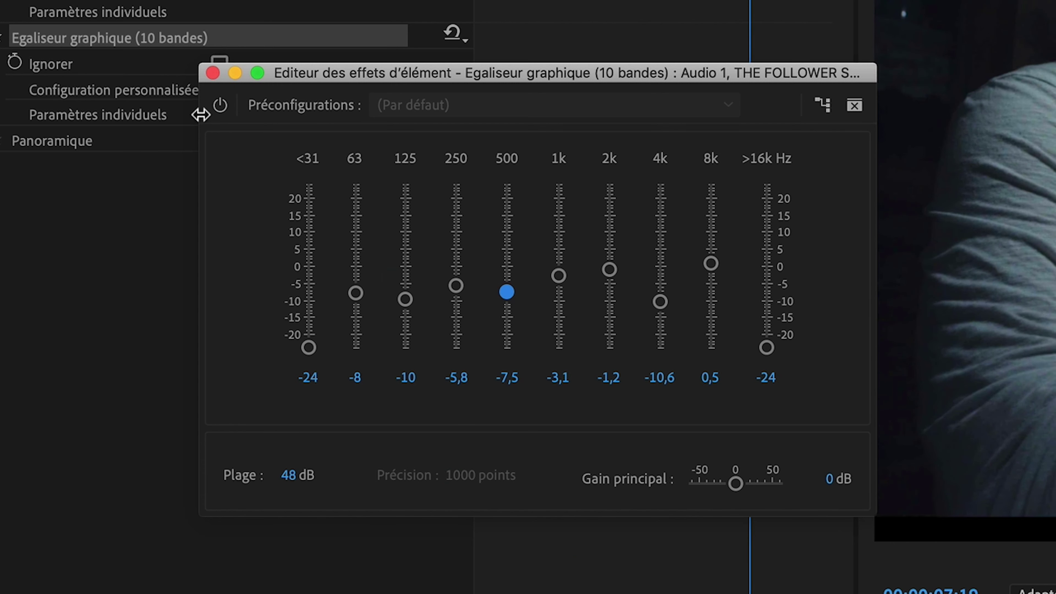
left_click(213, 73)
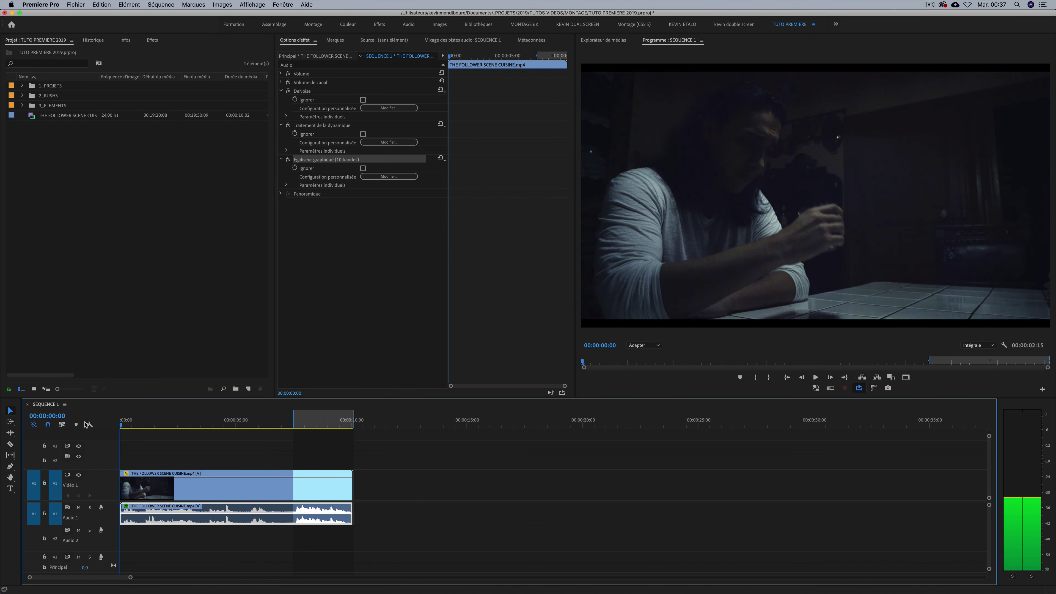
key("Home")
key("space")
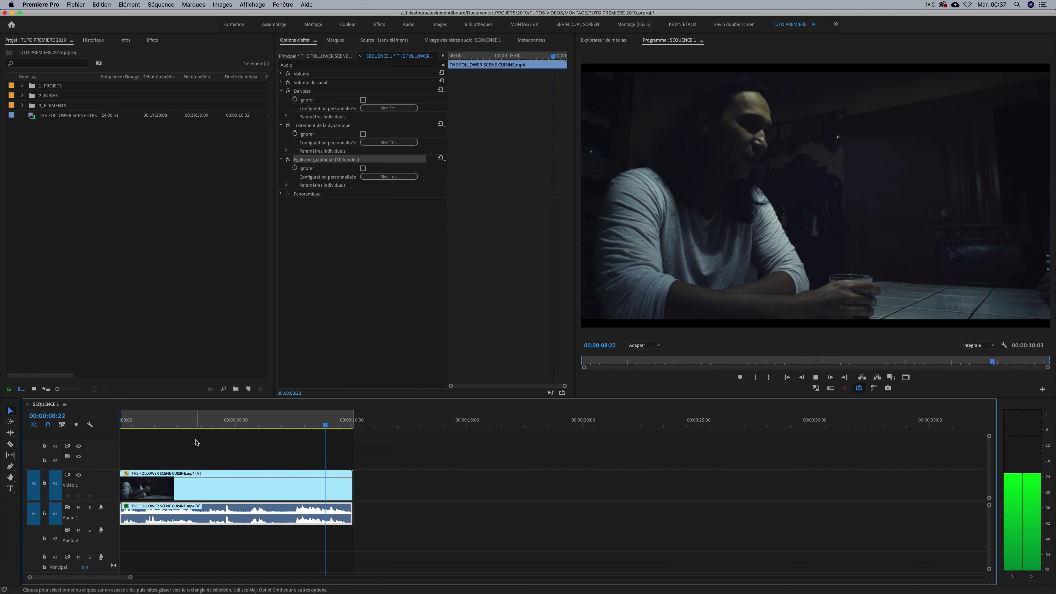
key("space")
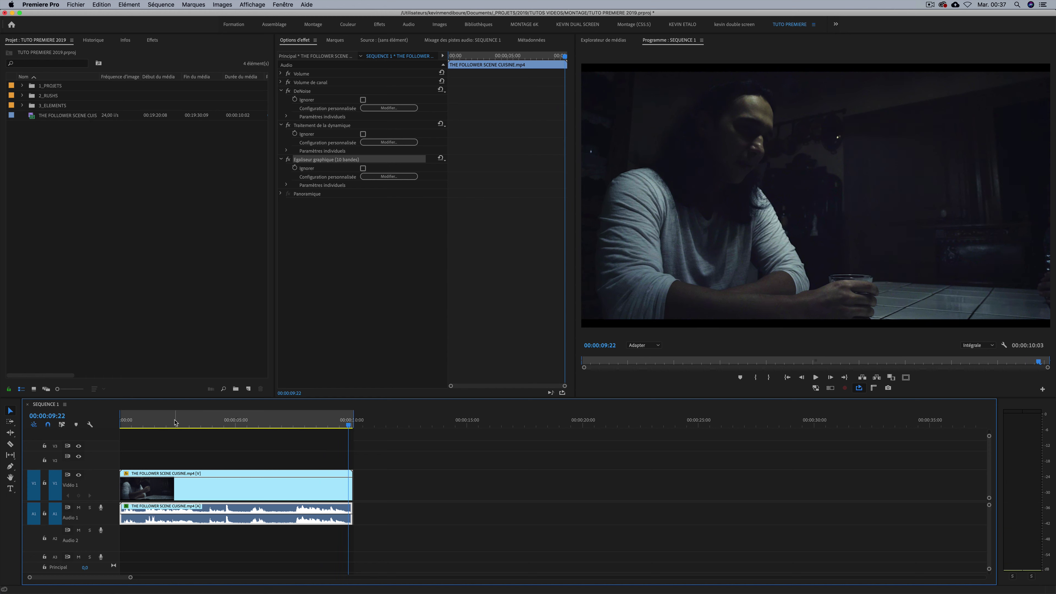
left_click_drag(177, 422, 76, 417)
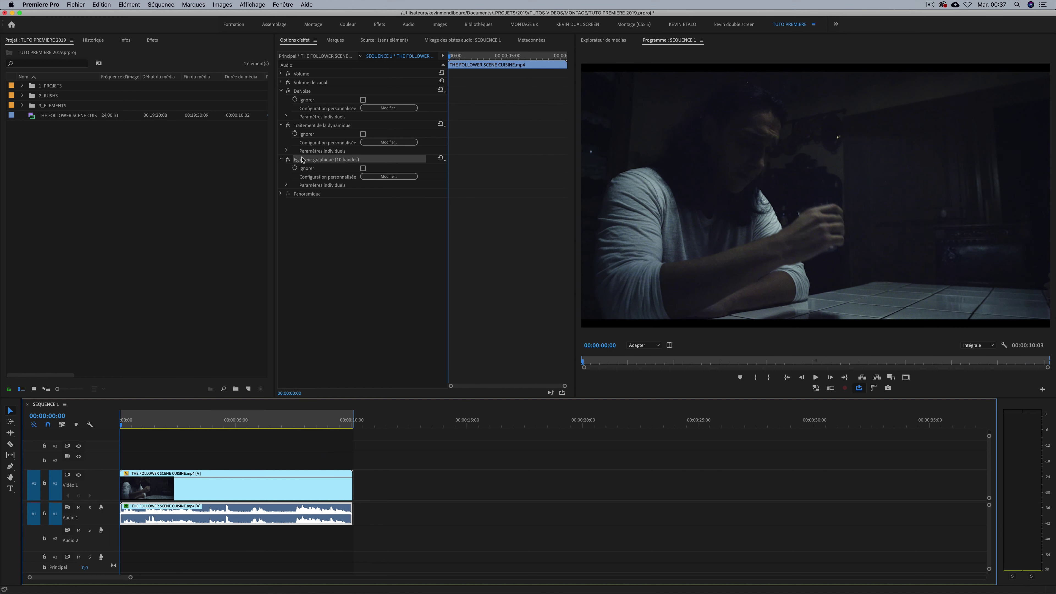
left_click(288, 91)
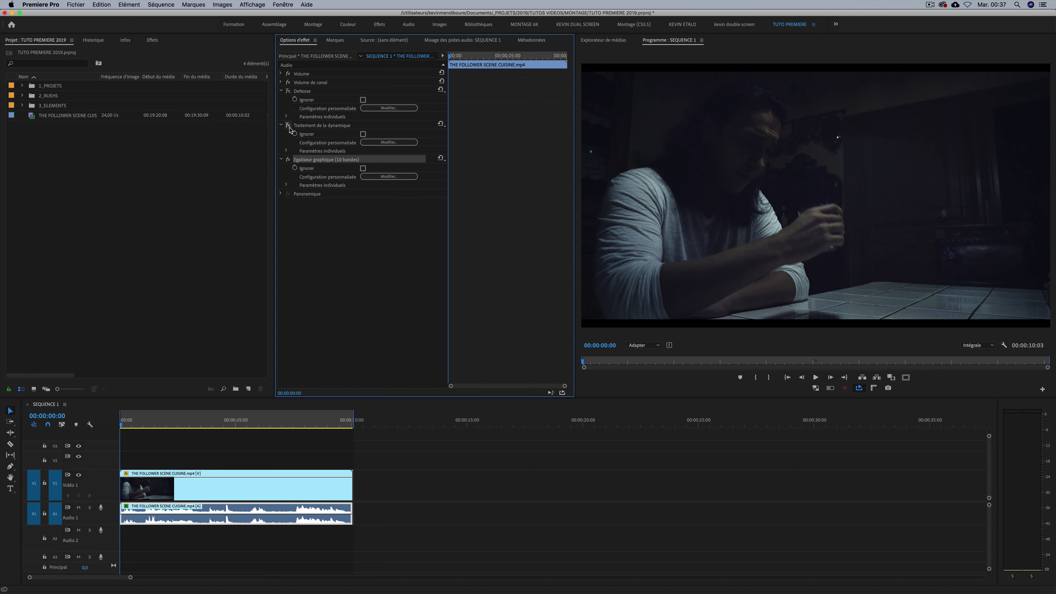
key("space")
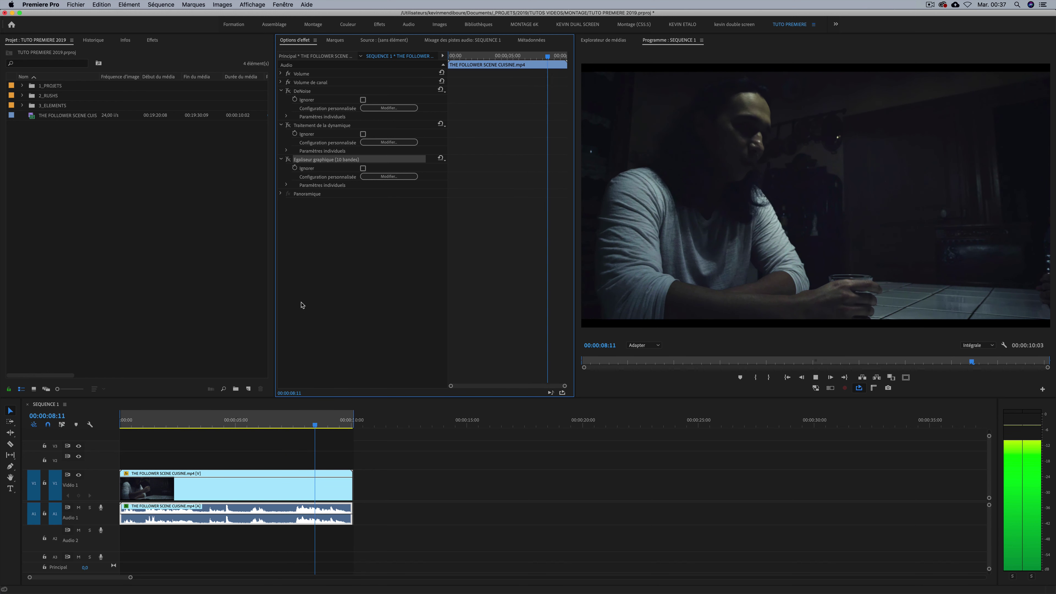
key("space")
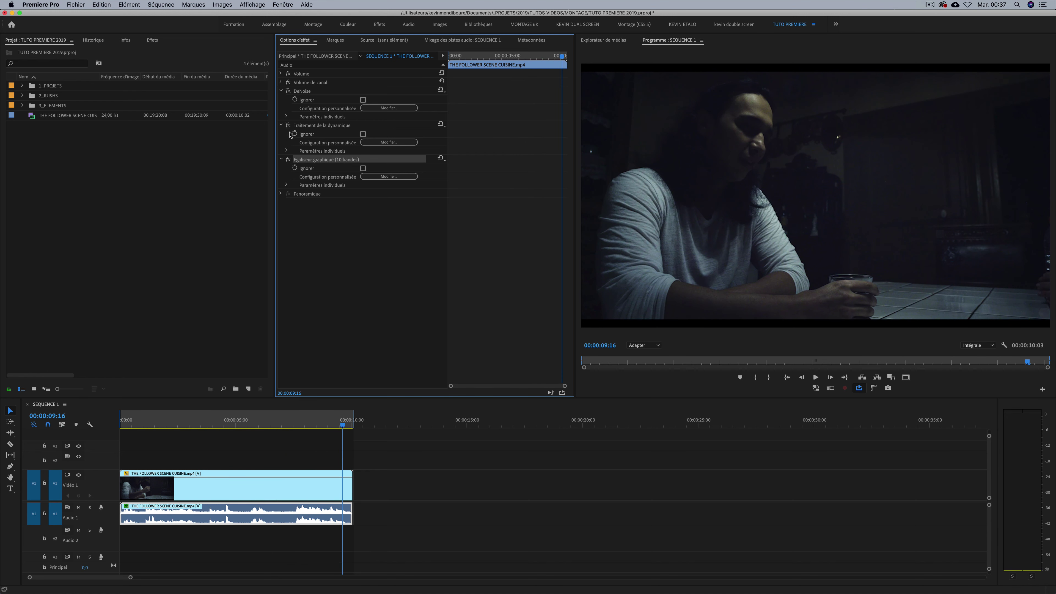
key("space")
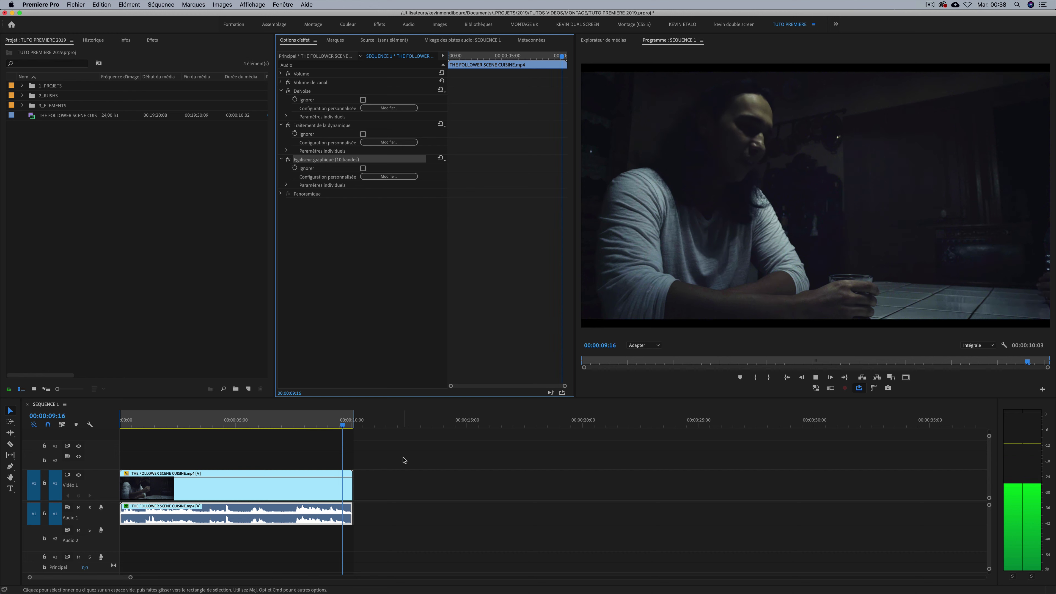
key("space")
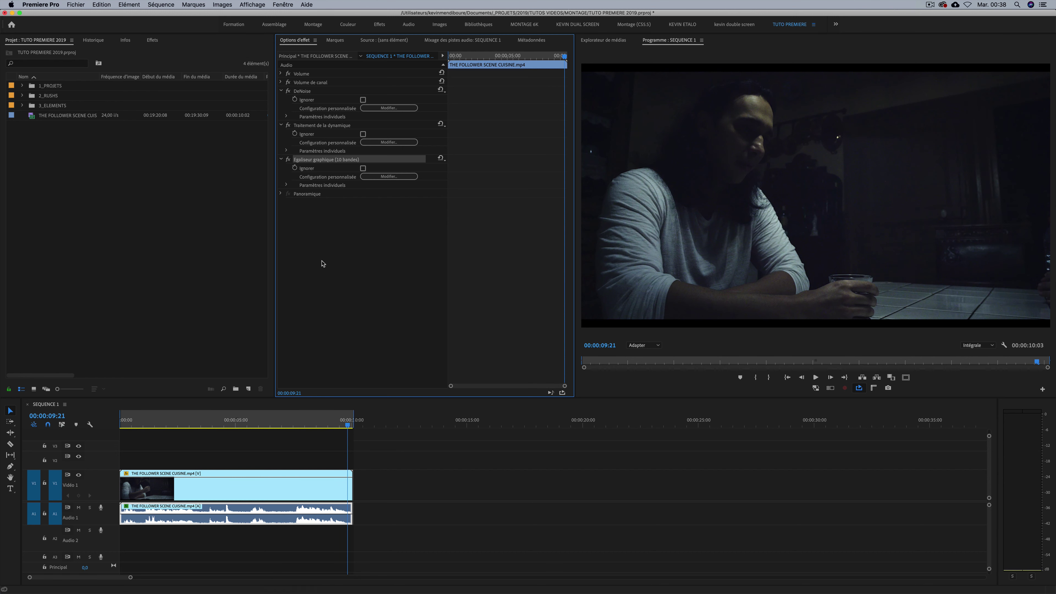
left_click(339, 286)
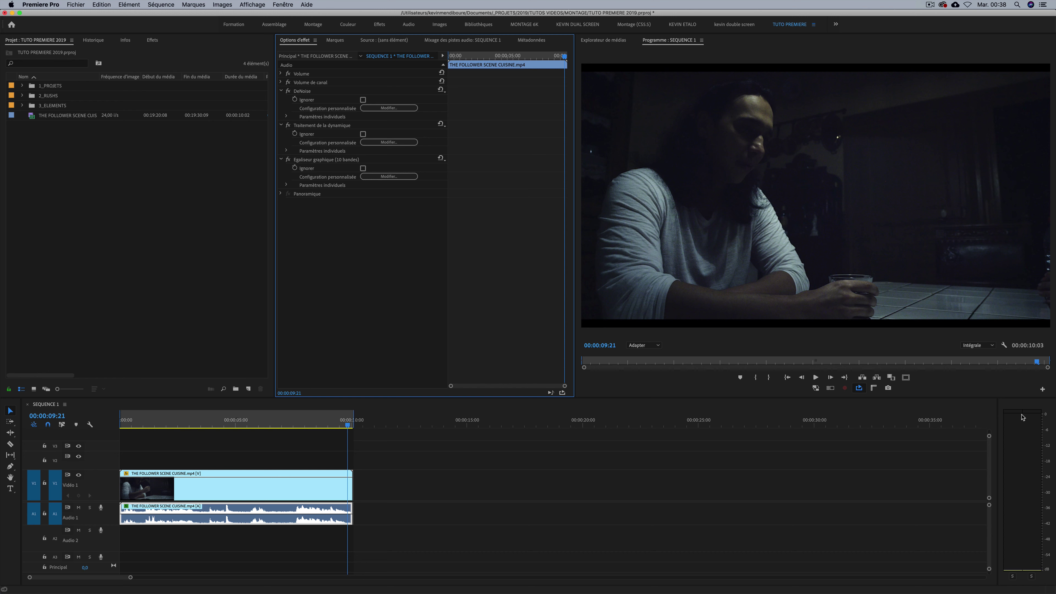
Search the Effects panel for 'limit' and add Limitateur fixe after the graphic EQ
left_click(152, 41)
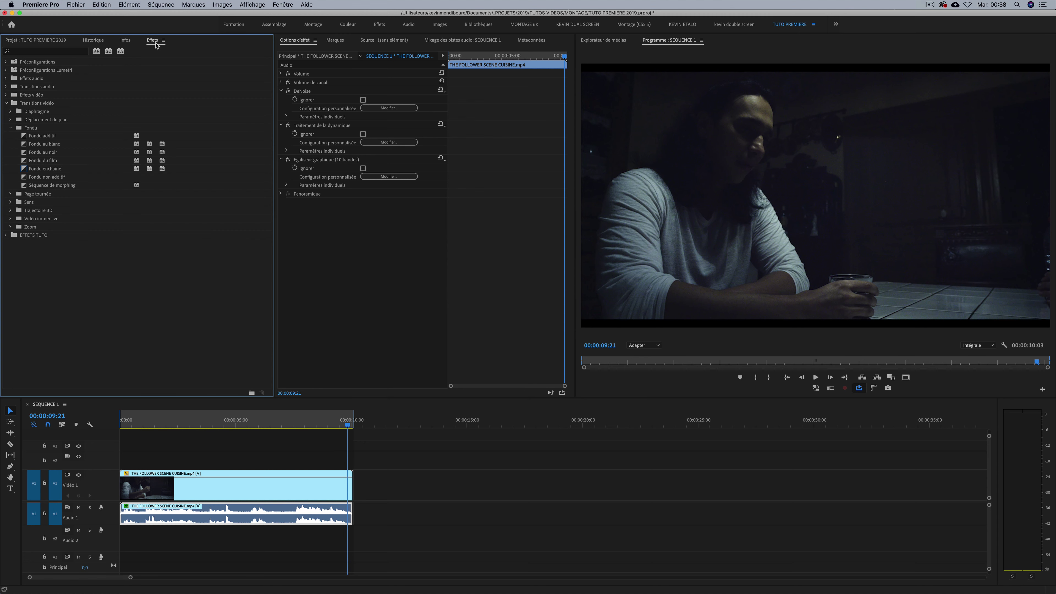
left_click(49, 52)
type("limit")
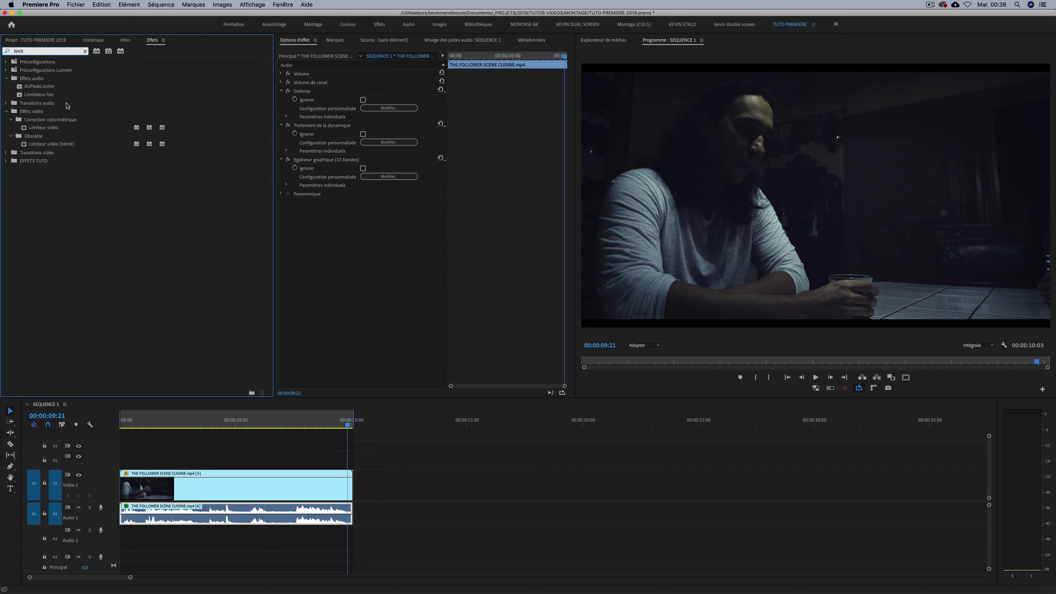
left_click(48, 96)
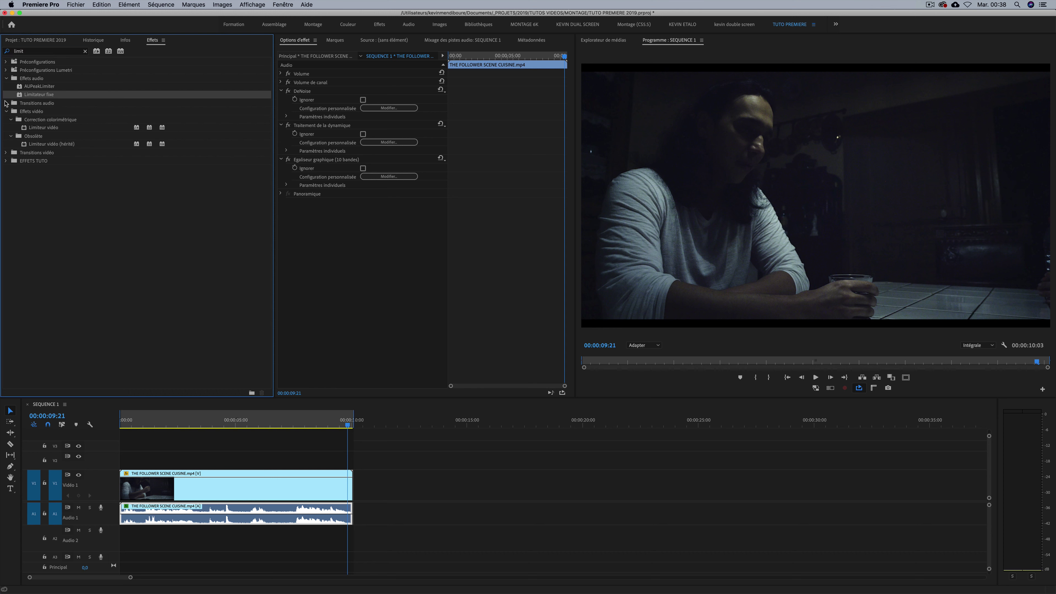
left_click_drag(32, 98, 96, 102)
mouse_move(282, 241)
left_mouse_down()
mouse_move(310, 246)
mouse_move(308, 508)
left_mouse_up()
Check the limiter's presets menu without changing it and move the playhead to about 7 seconds
left_click(441, 192)
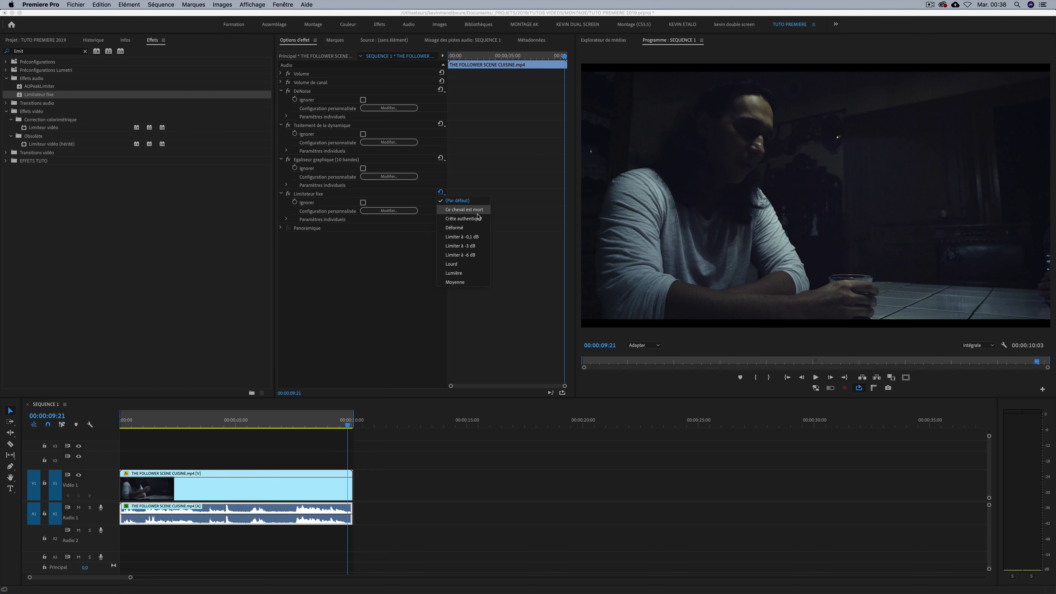
left_click(462, 237)
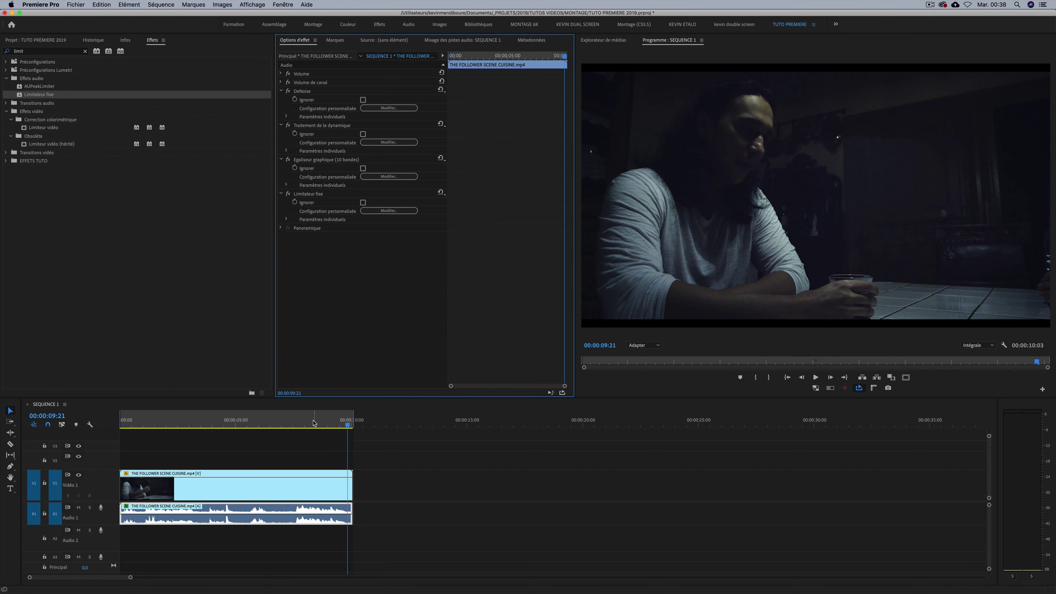
left_click(283, 422)
key("space")
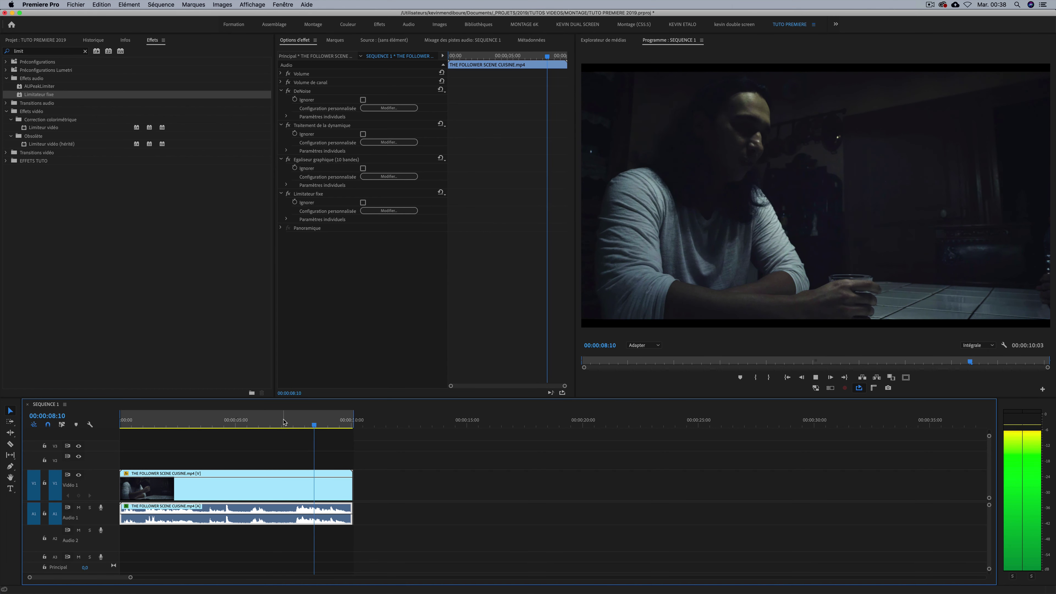
key("space")
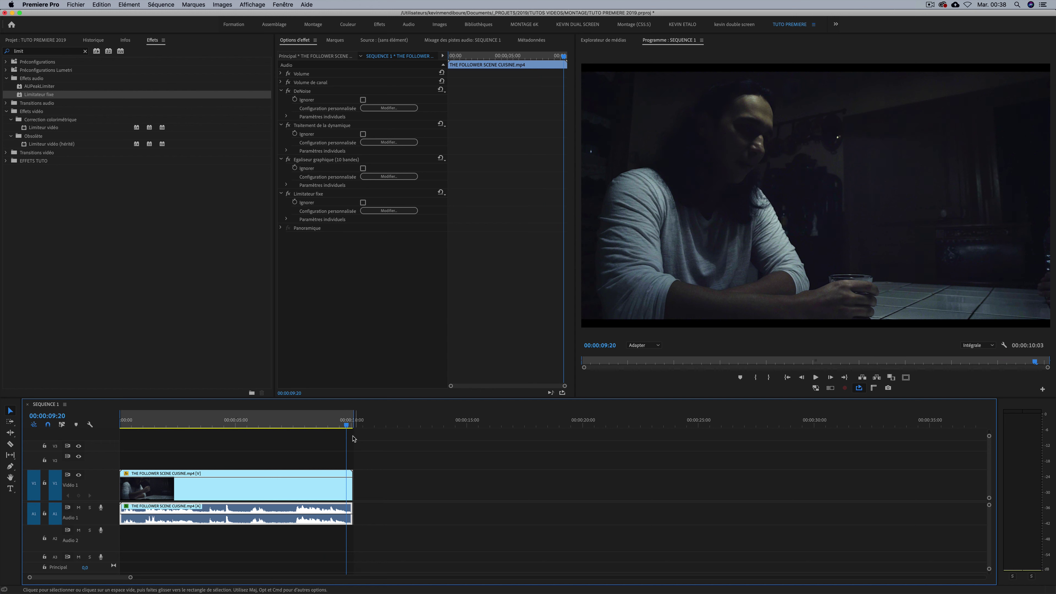